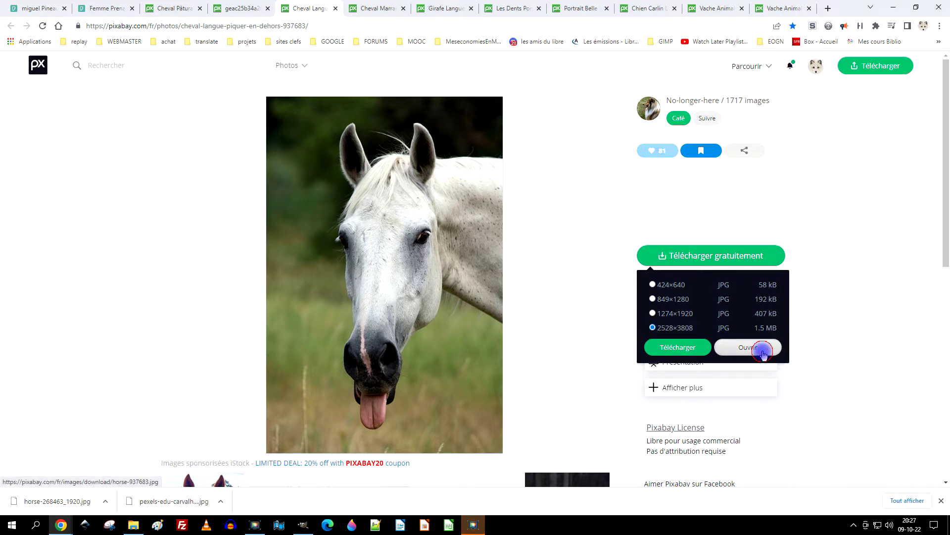
# Step: Open the 2528×3808 version of the white horse photo in its own page and copy the image
pyautogui.click(756, 345)
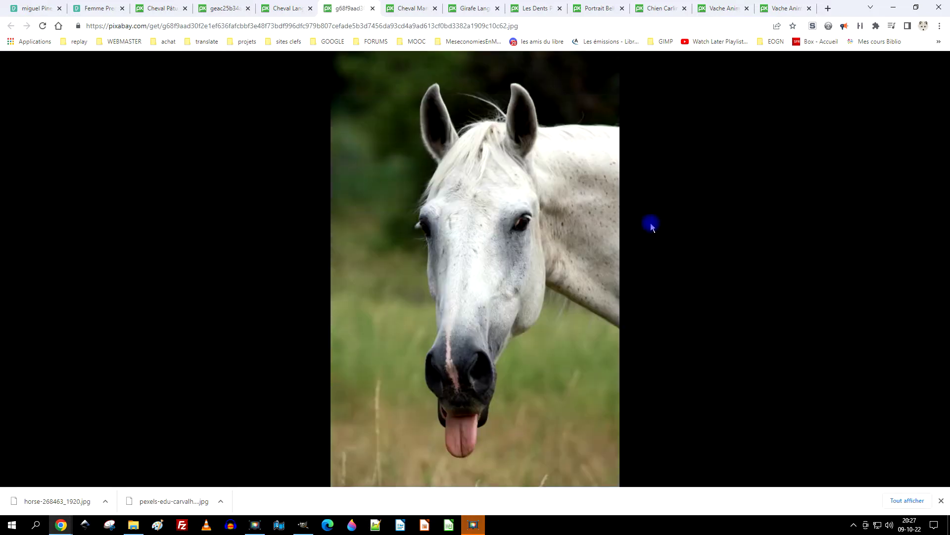
pyautogui.rightClick(463, 155)
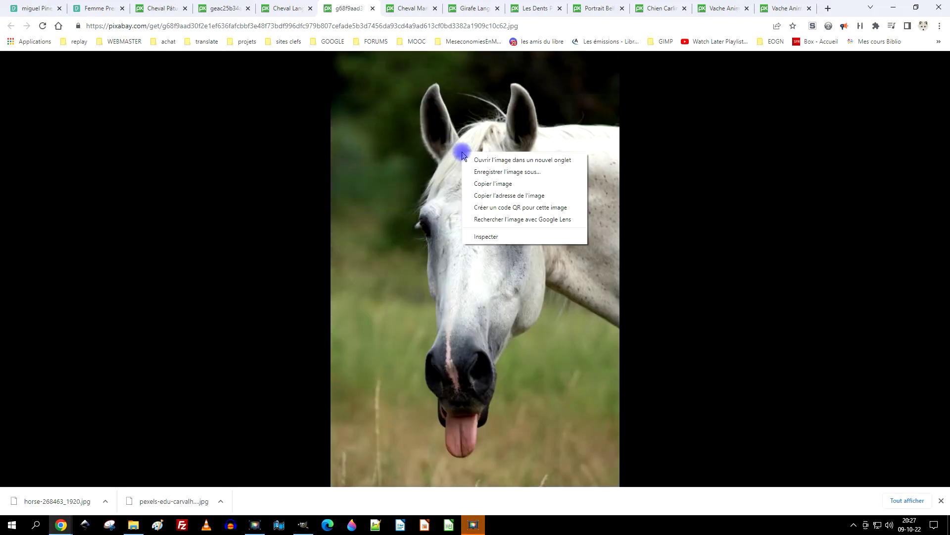
pyautogui.click(522, 185)
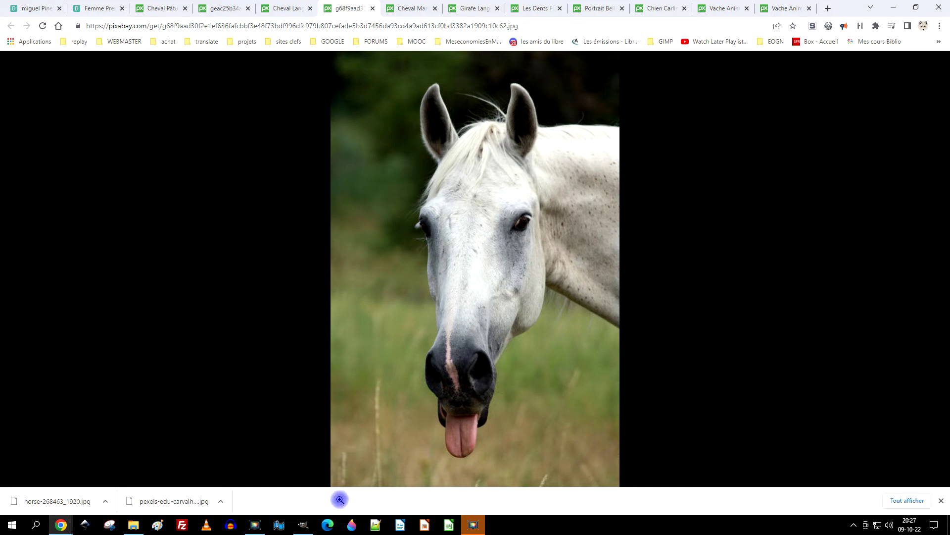
# Step: Switch to GIMP and paste the copied horse photo as a new layer directly above the CHEVAL layer
pyautogui.click(302, 525)
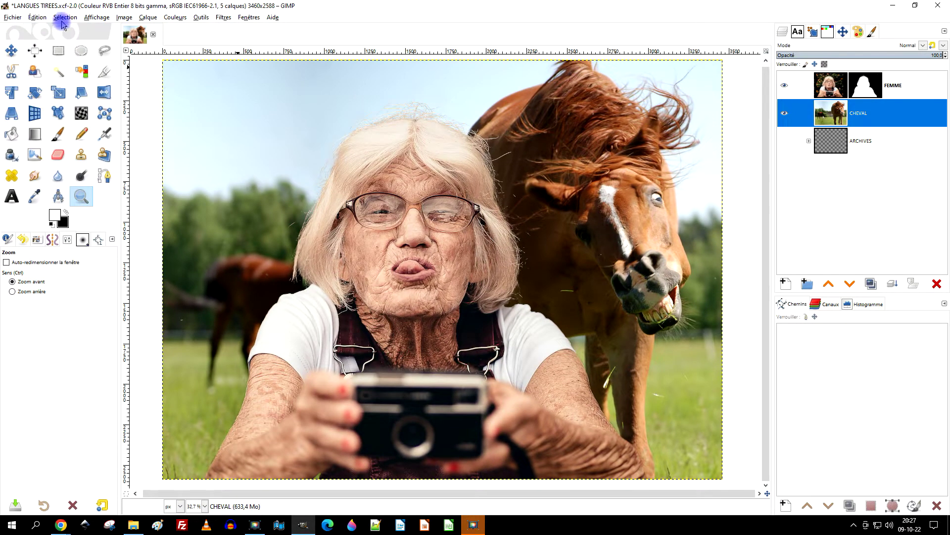
pyautogui.click(874, 81)
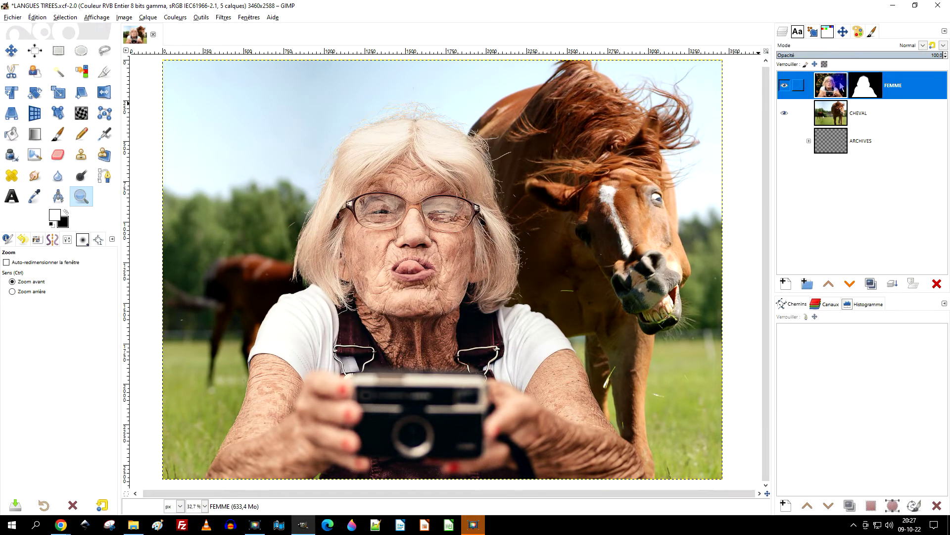
pyautogui.click(887, 113)
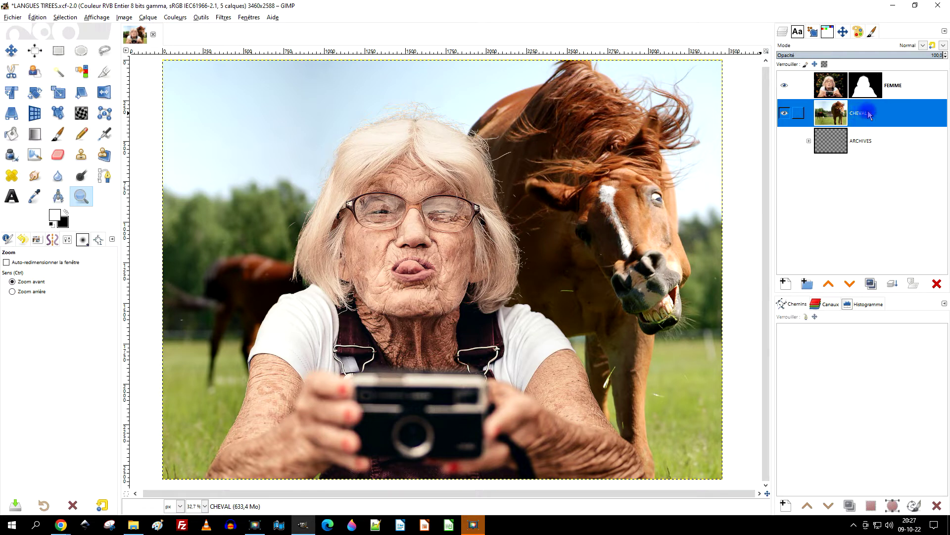
pyautogui.click(37, 19)
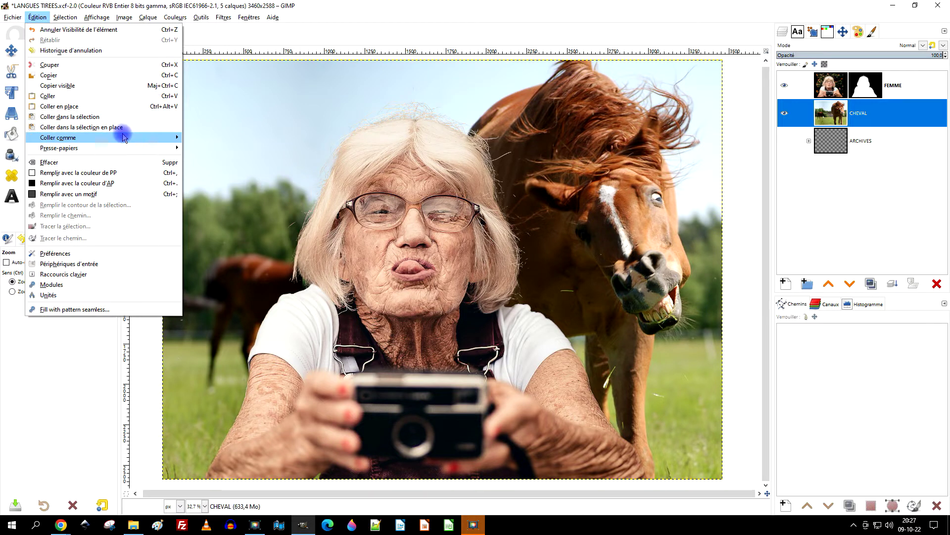
pyautogui.moveTo(175, 137)
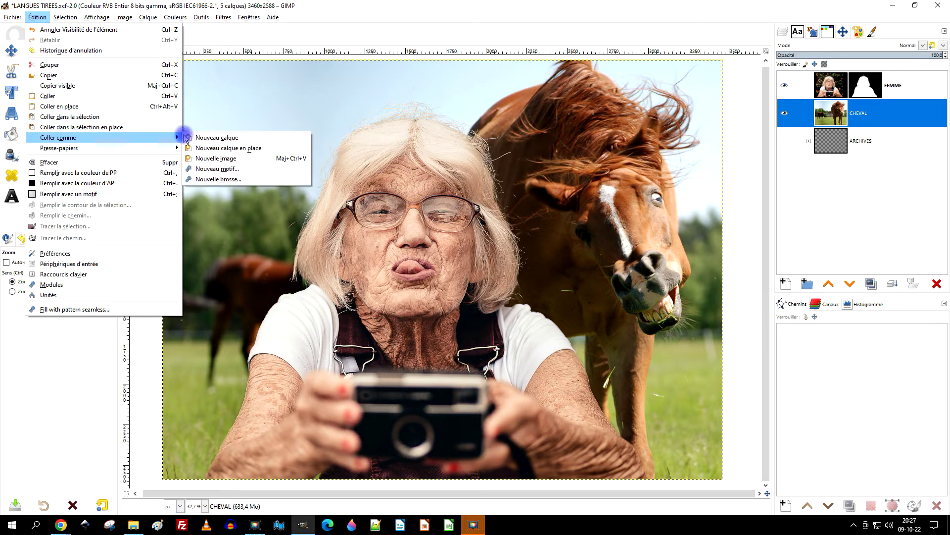
pyautogui.click(243, 140)
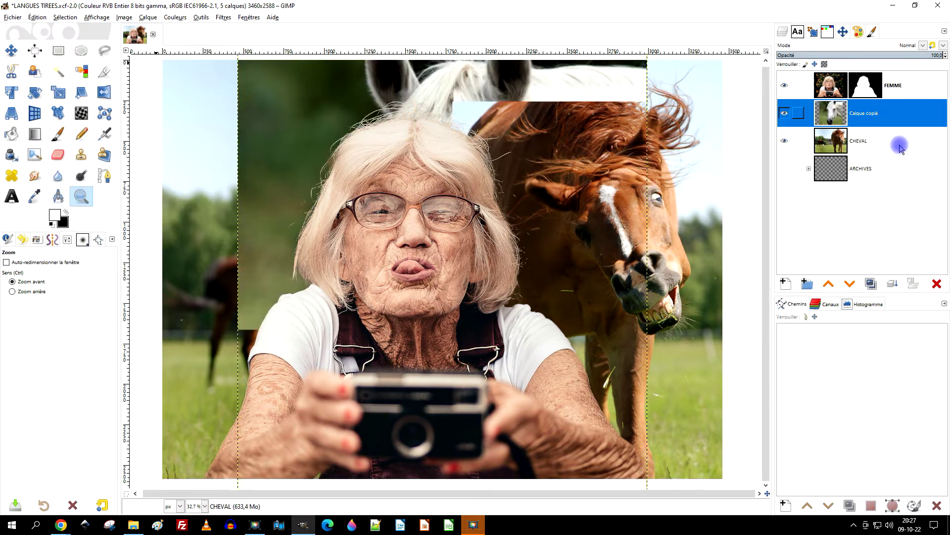
# Step: Flip the pasted white horse layer horizontally
pyautogui.click(102, 93)
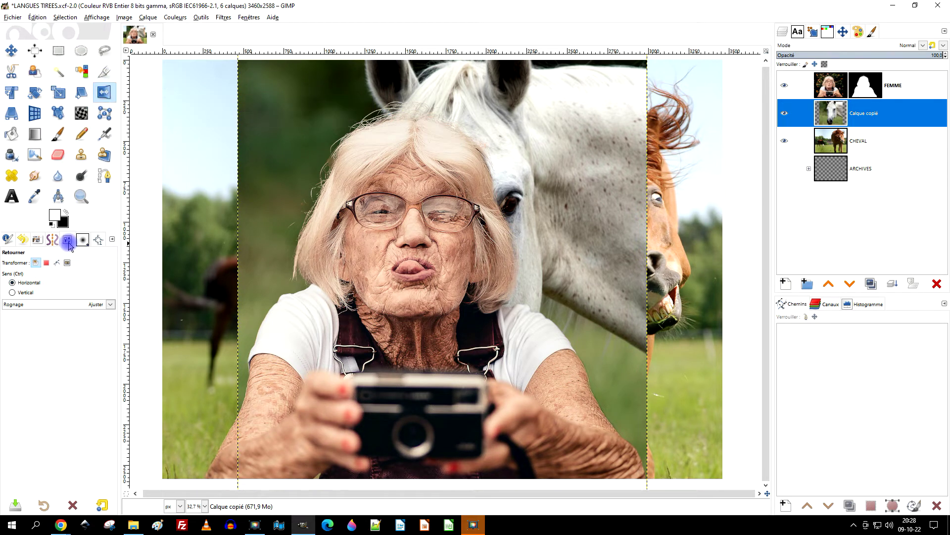
pyautogui.click(32, 263)
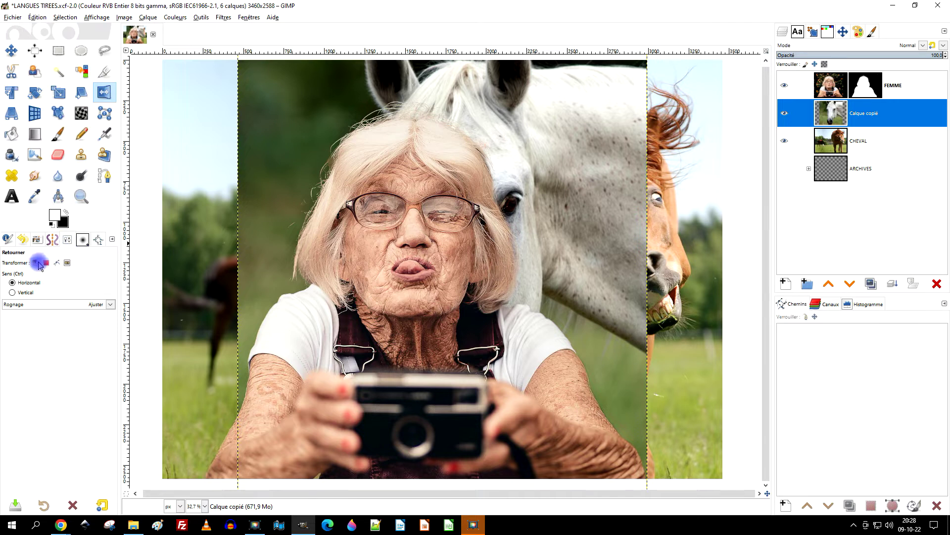
pyautogui.click(573, 114)
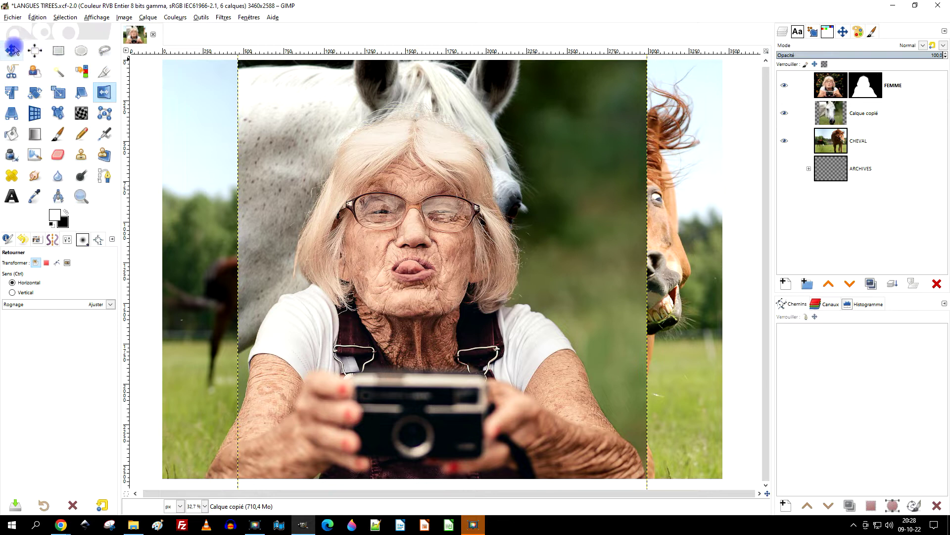
# Step: Move the flipped horse layer sideways so that its left side lines up with the image's left edge
pyautogui.click(12, 50)
pyautogui.moveTo(560, 158); pyautogui.dragTo(484, 159)
pyautogui.scroll(-2, 505, 153)
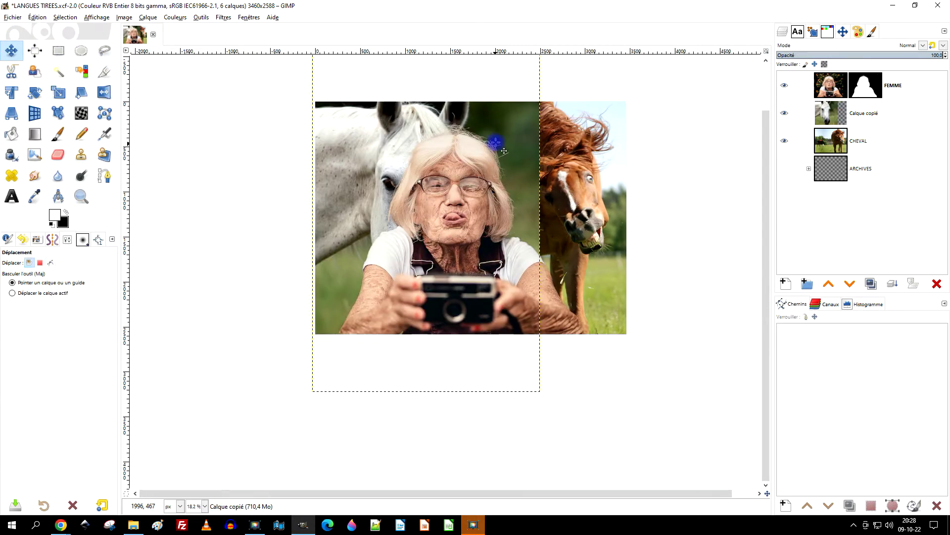
pyautogui.scroll(1, 460, 153)
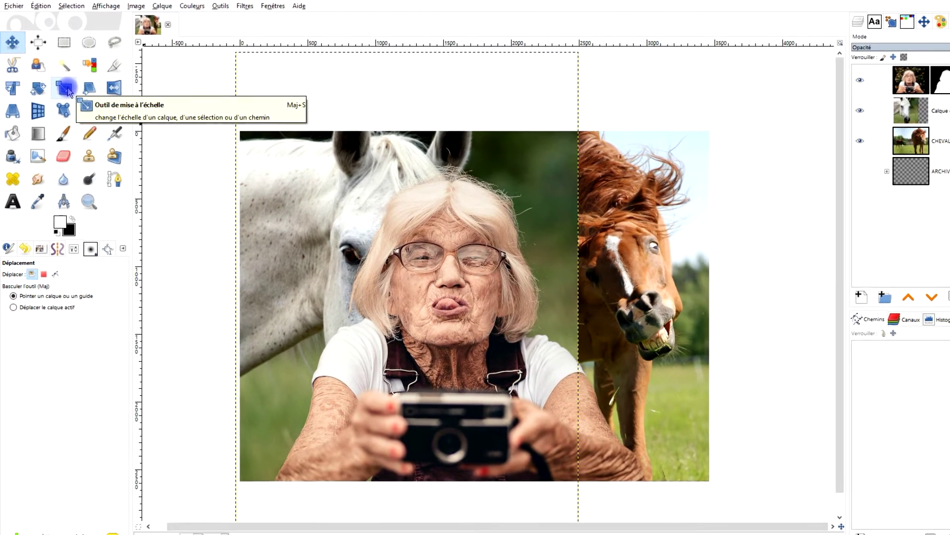
# Step: Scale the white horse layer proportionally around its centre to 1002 × 1509 px, placing it against the image's left edge
pyautogui.click(66, 89)
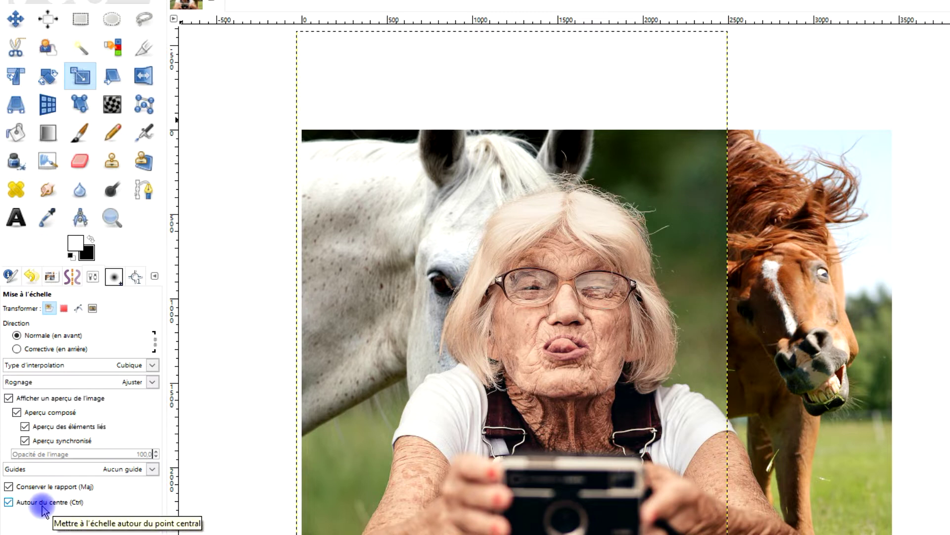
pyautogui.click(384, 93)
pyautogui.moveTo(299, 33); pyautogui.dragTo(395, 129)
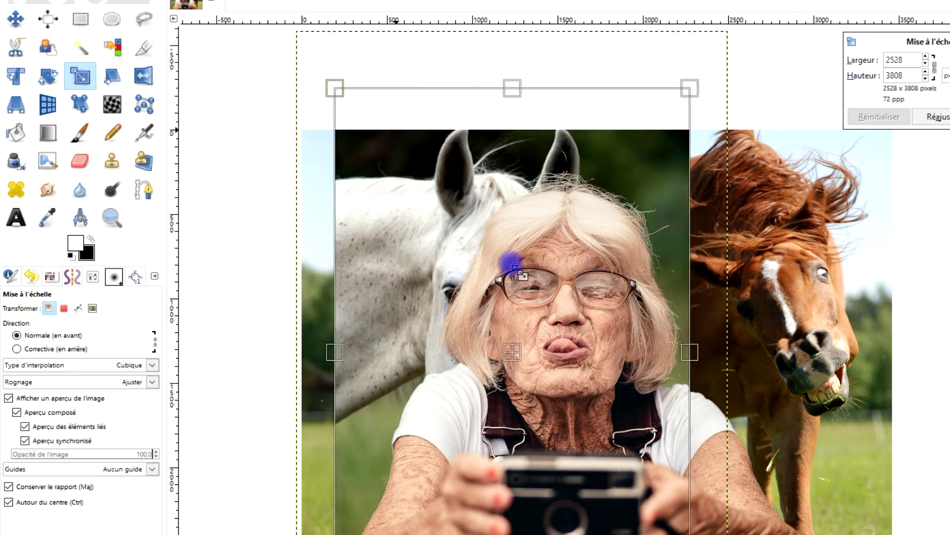
pyautogui.moveTo(515, 350); pyautogui.dragTo(442, 323)
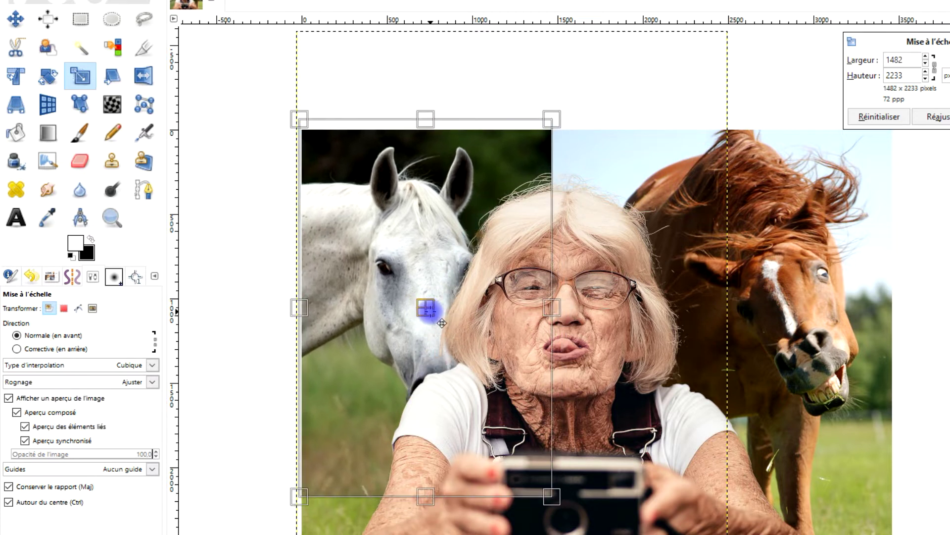
pyautogui.moveTo(551, 494); pyautogui.dragTo(466, 393)
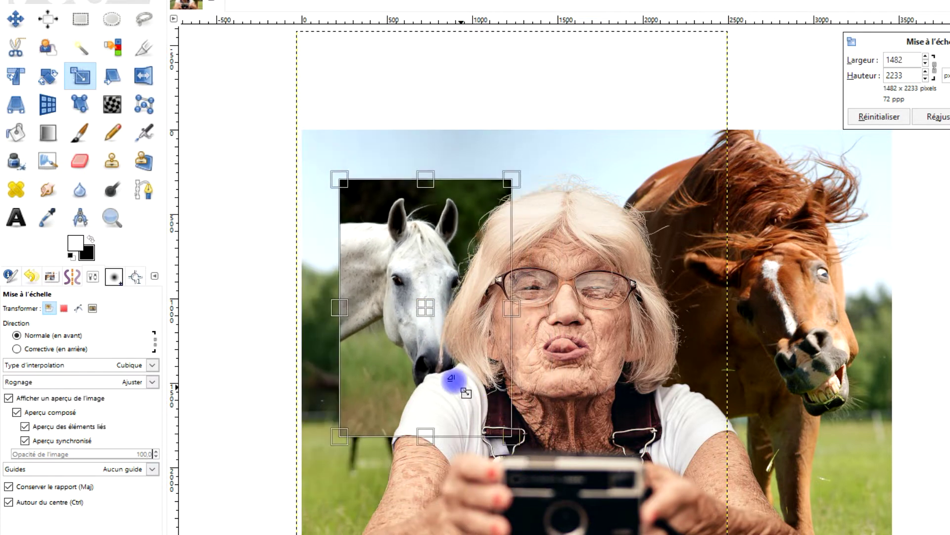
pyautogui.moveTo(426, 307); pyautogui.dragTo(395, 308)
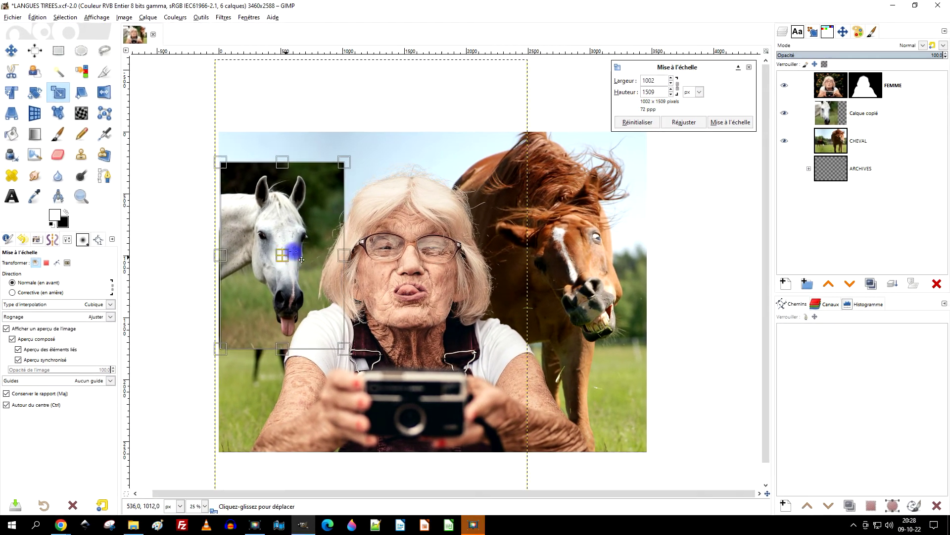
# Step: Place the white horse preview over the brown horse's head and lower the layer's opacity to 68 to compare sizes
pyautogui.moveTo(301, 260); pyautogui.dragTo(585, 272)
pyautogui.click(898, 86)
pyautogui.moveTo(882, 55); pyautogui.dragTo(886, 57)
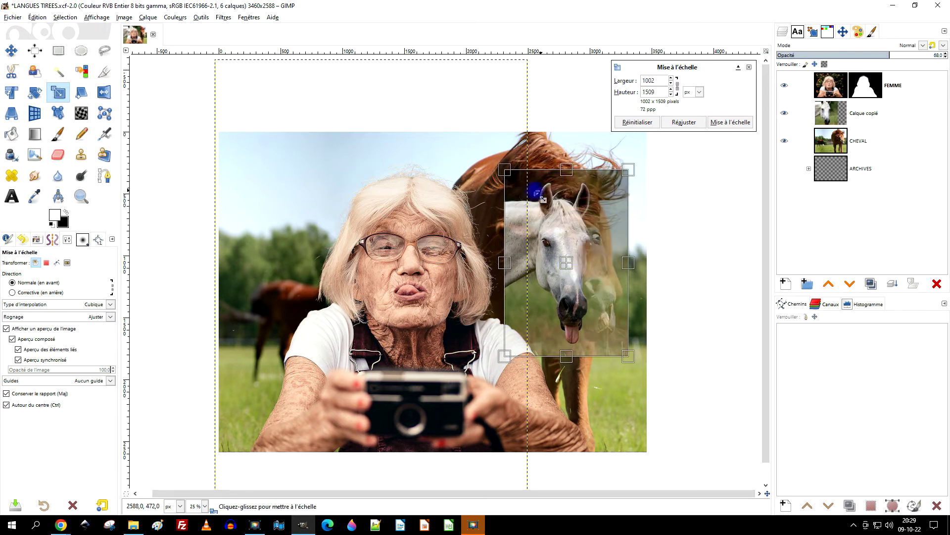
# Step: Enlarge the white horse to 1168 × 1759 px against the brown horse's head, then apply the scaling at the image's left edge
pyautogui.moveTo(506, 173)
pyautogui.mouseDown()
pyautogui.moveTo(487, 150)
pyautogui.moveTo(498, 160)
pyautogui.mouseUp()
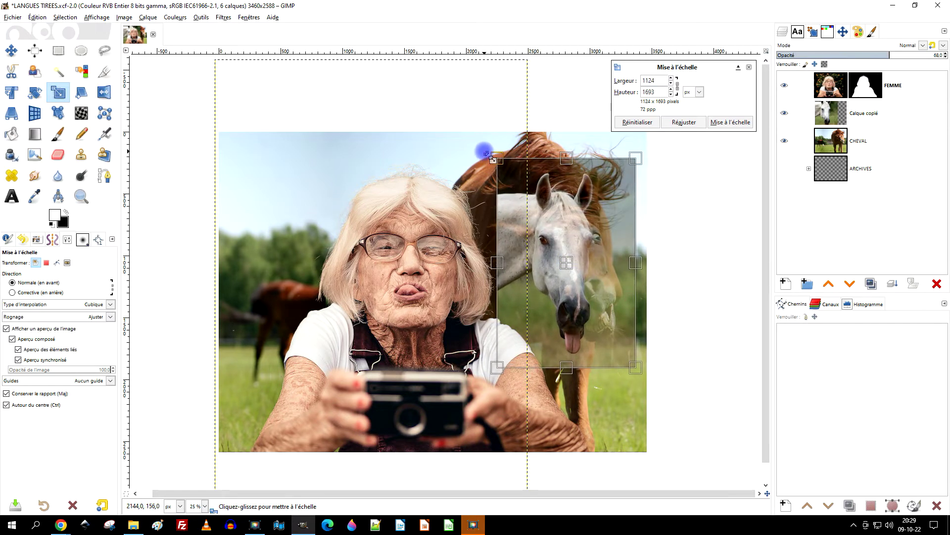
pyautogui.moveTo(563, 266); pyautogui.dragTo(588, 258)
pyautogui.moveTo(524, 147); pyautogui.dragTo(517, 140)
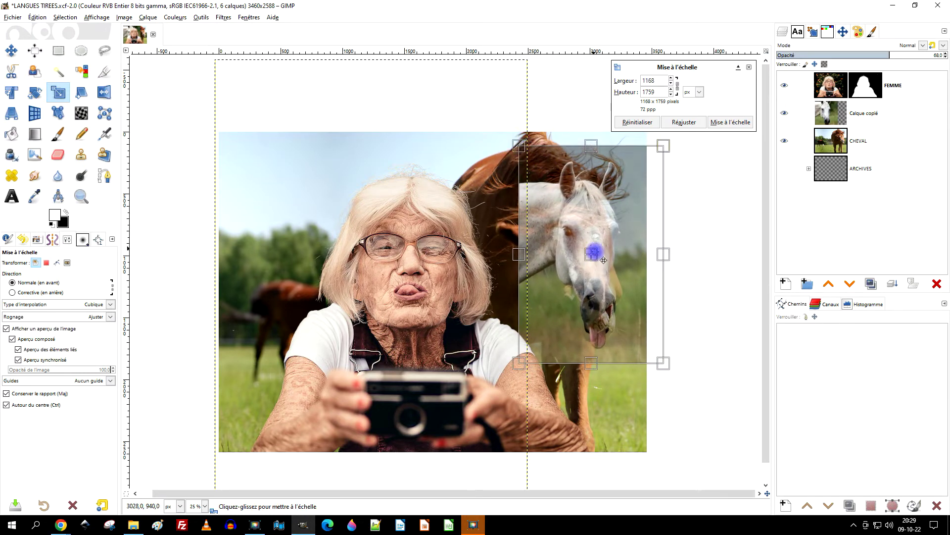
pyautogui.moveTo(583, 254); pyautogui.dragTo(295, 238)
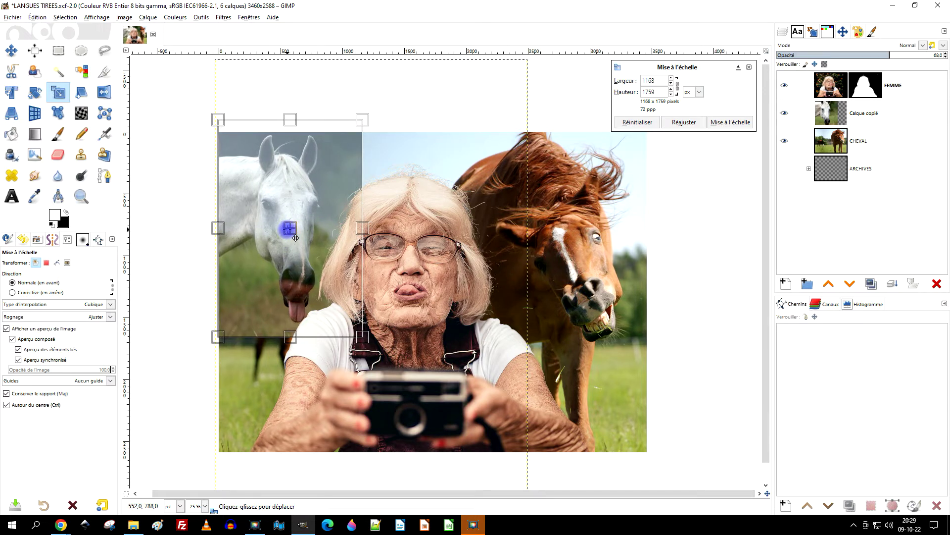
pyautogui.moveTo(295, 238); pyautogui.dragTo(298, 236)
pyautogui.click(736, 124)
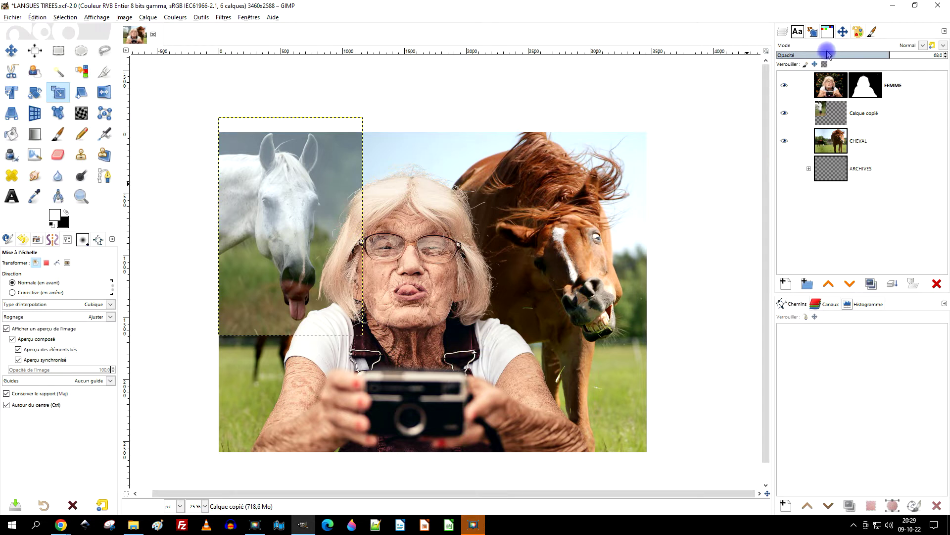
# Step: Nudge the FEMME layer slightly to the right to leave more room for the white horse
pyautogui.click(829, 85)
pyautogui.click(11, 50)
pyautogui.click(433, 335)
pyautogui.click(602, 224)
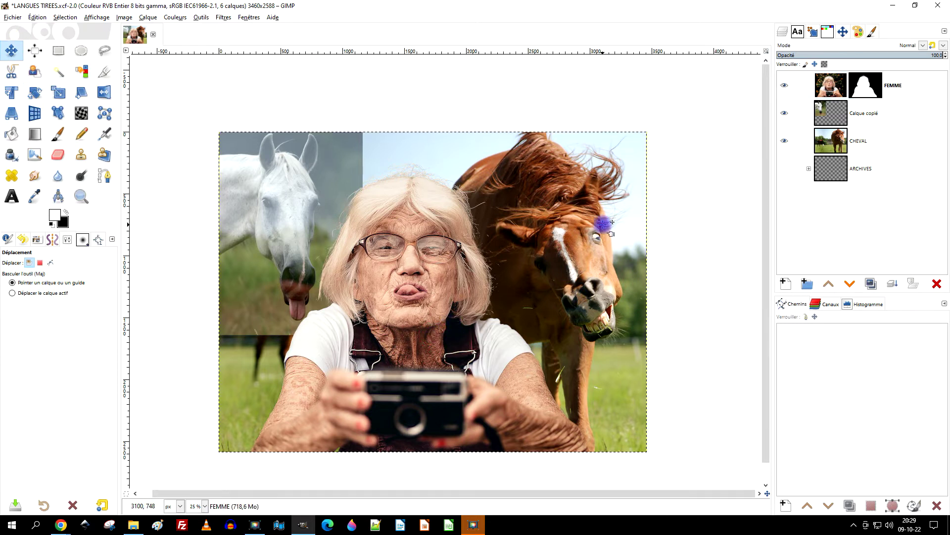
pyautogui.hotkey('shift', 'Right')
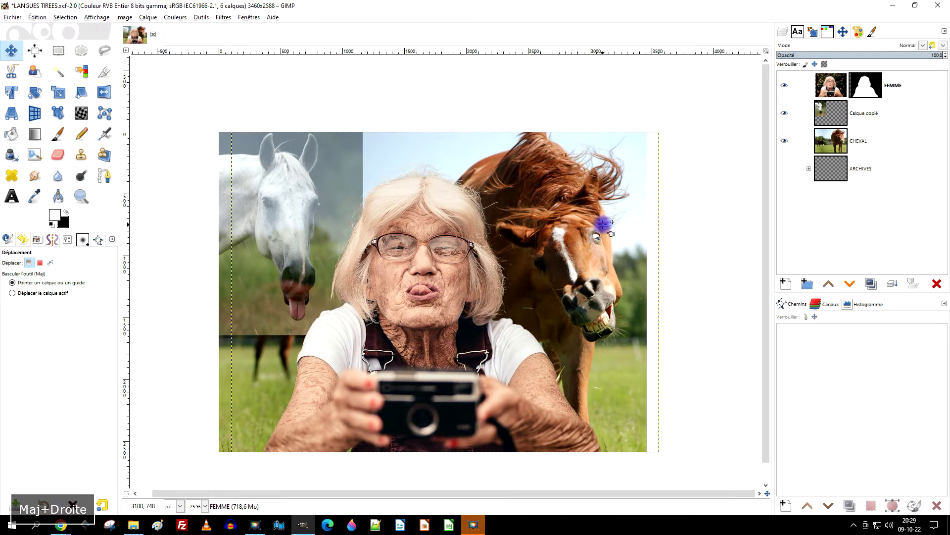
# Step: Rename the pasted white horse layer as CHEVAL BLANC
pyautogui.click(829, 95)
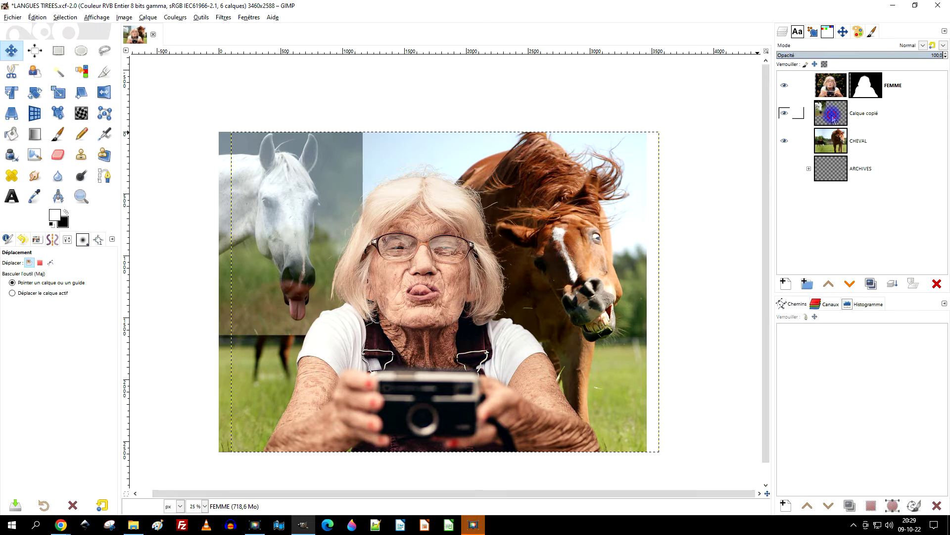
pyautogui.click(833, 116)
pyautogui.doubleClick(864, 113)
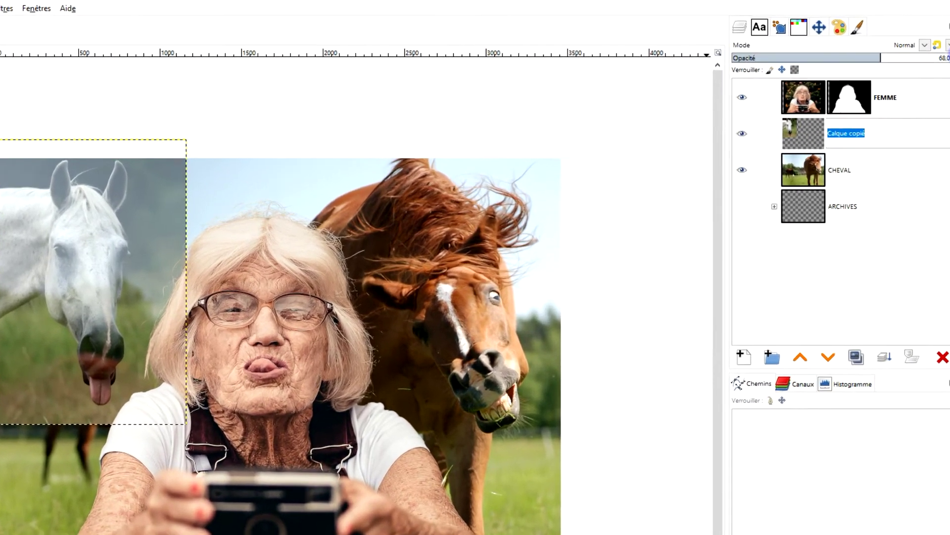
pyautogui.write('CHAVAL BLANC')
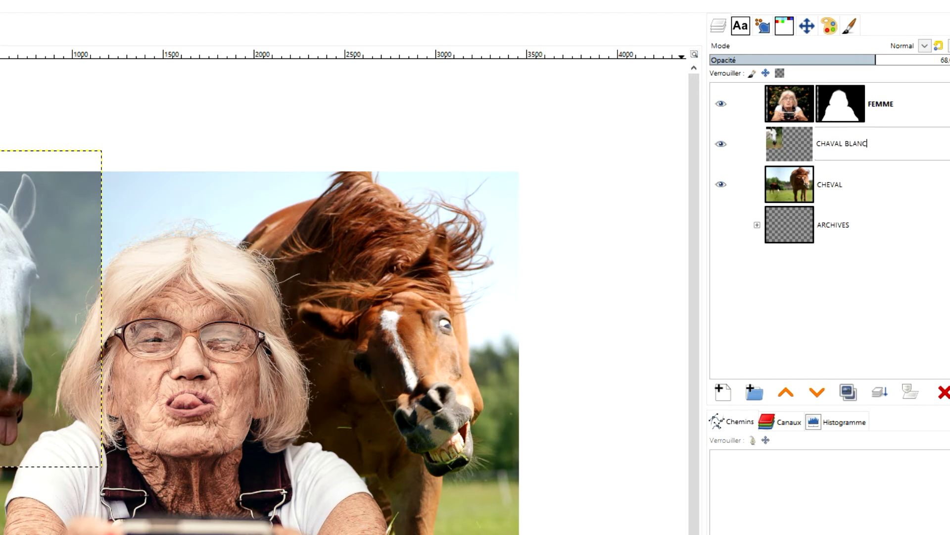
pyautogui.press('Return')
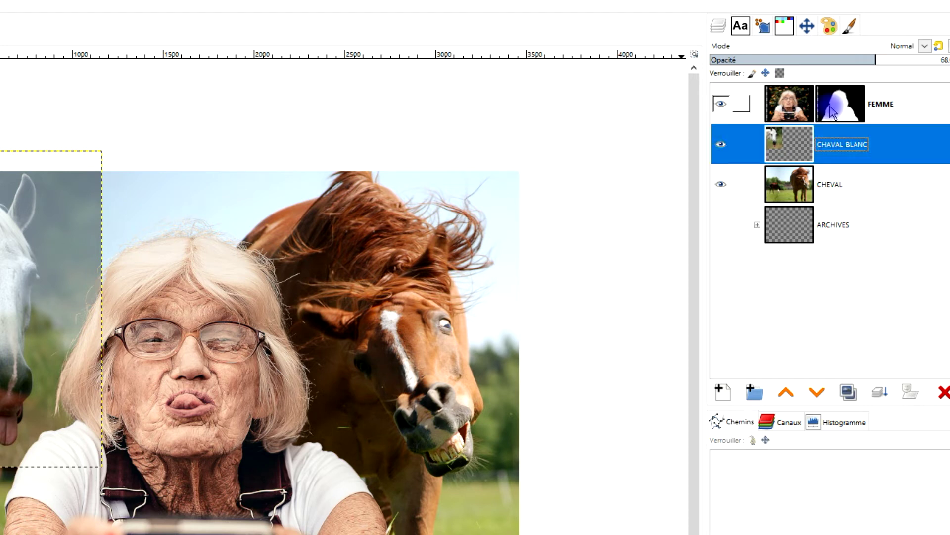
pyautogui.doubleClick(838, 143)
pyautogui.click(827, 143)
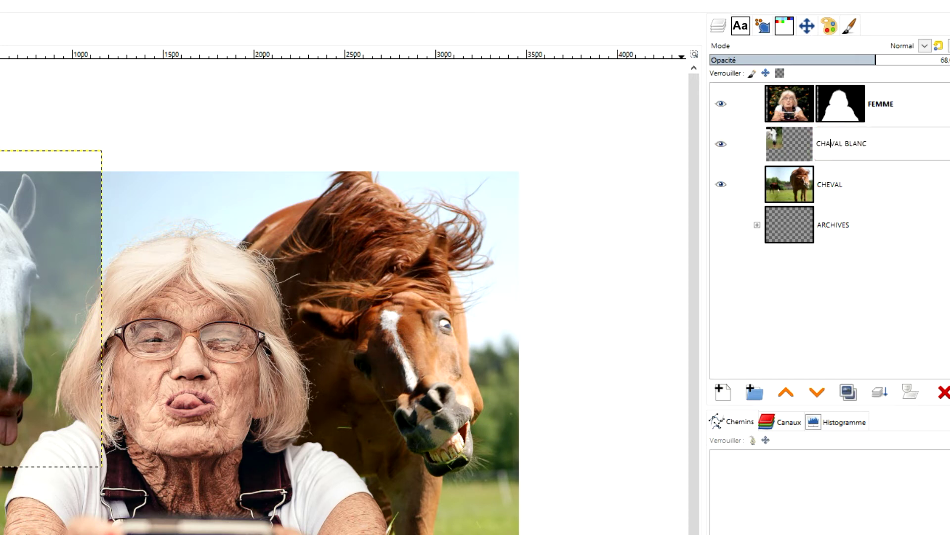
pyautogui.write('E')
pyautogui.press('Return')
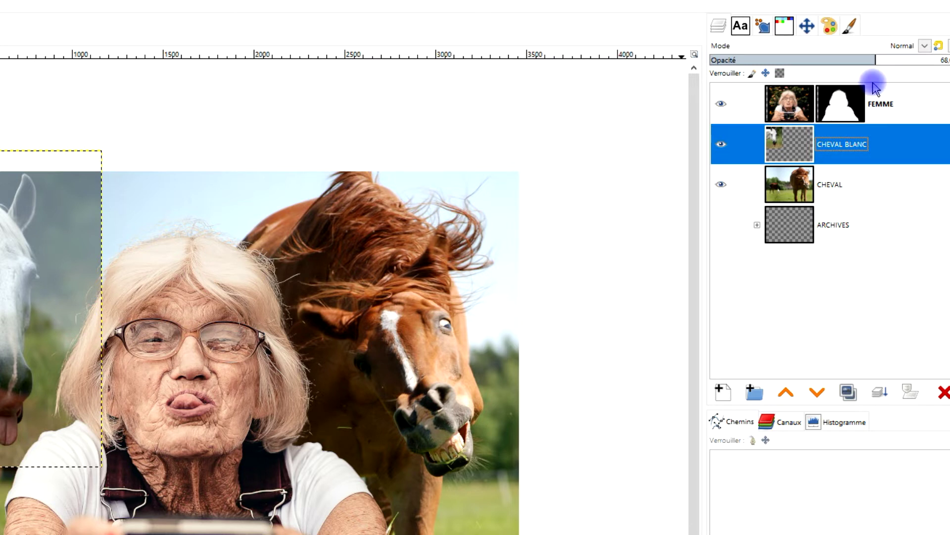
# Step: Set the CHEVAL BLANC layer's opacity to 100
pyautogui.moveTo(927, 59); pyautogui.dragTo(948, 60)
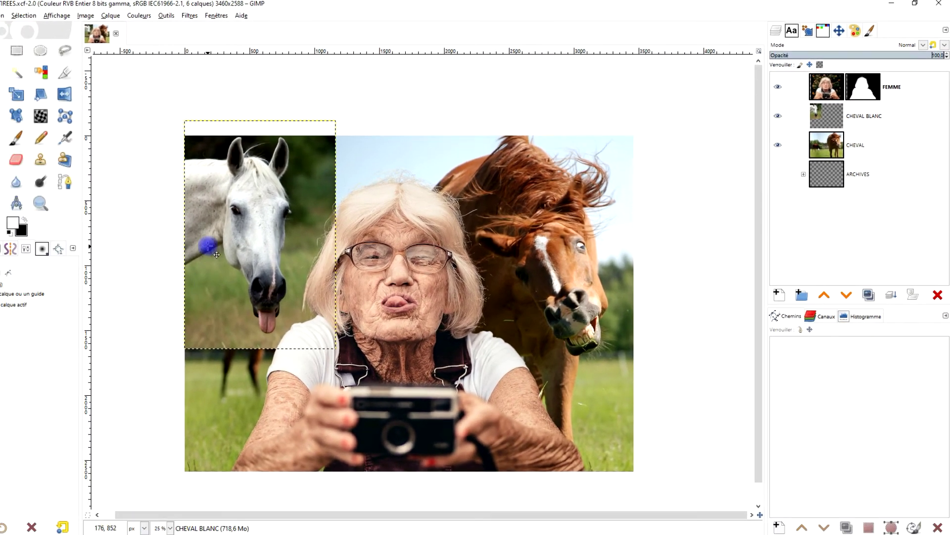
pyautogui.scroll(2, 264, 241)
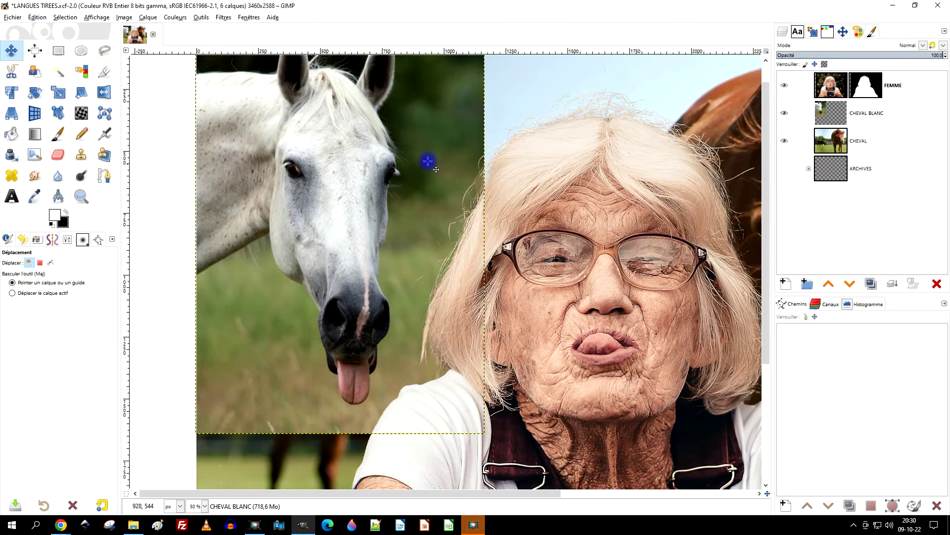
pyautogui.moveTo(429, 160); pyautogui.dragTo(440, 269)
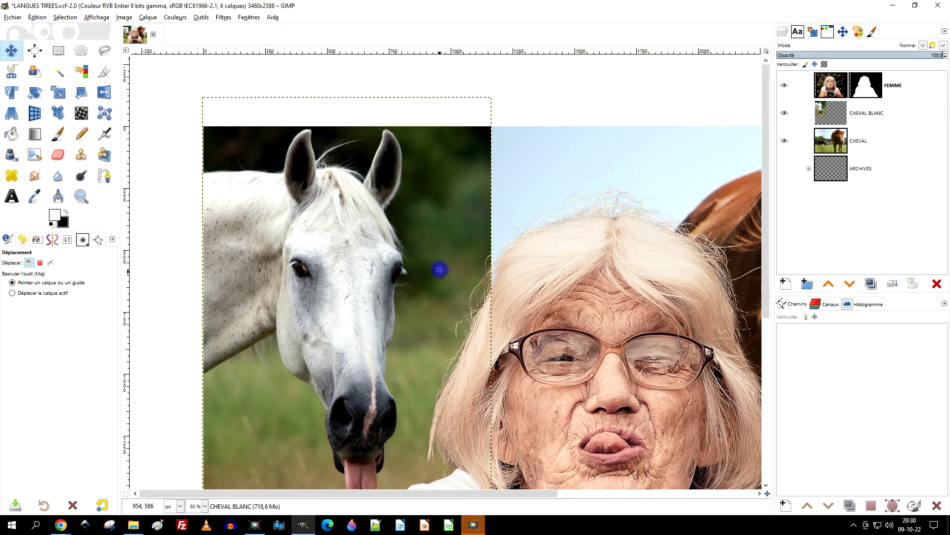
# Step: Extend the CHEVAL BLANC layer's boundary to the image dimensions
pyautogui.scroll(-2, 483, 229)
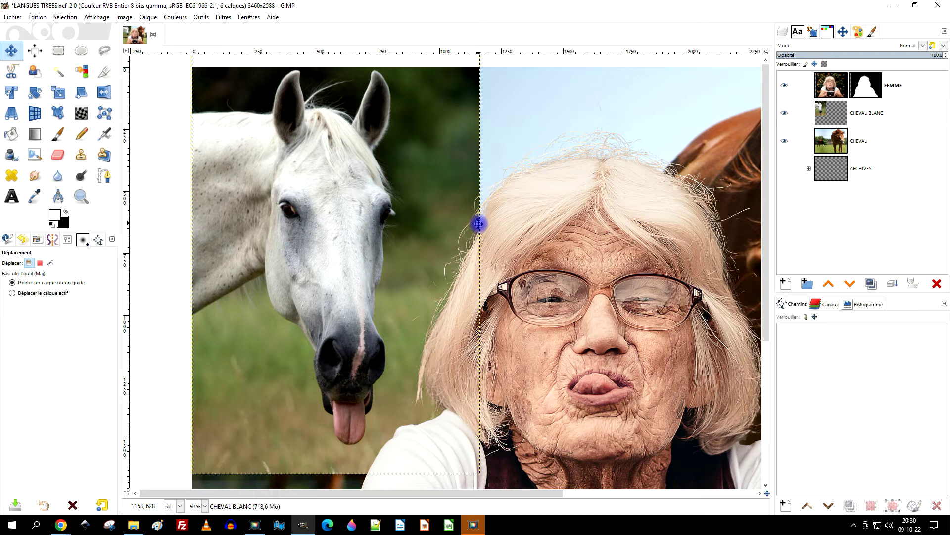
pyautogui.moveTo(240, 150); pyautogui.dragTo(222, 161)
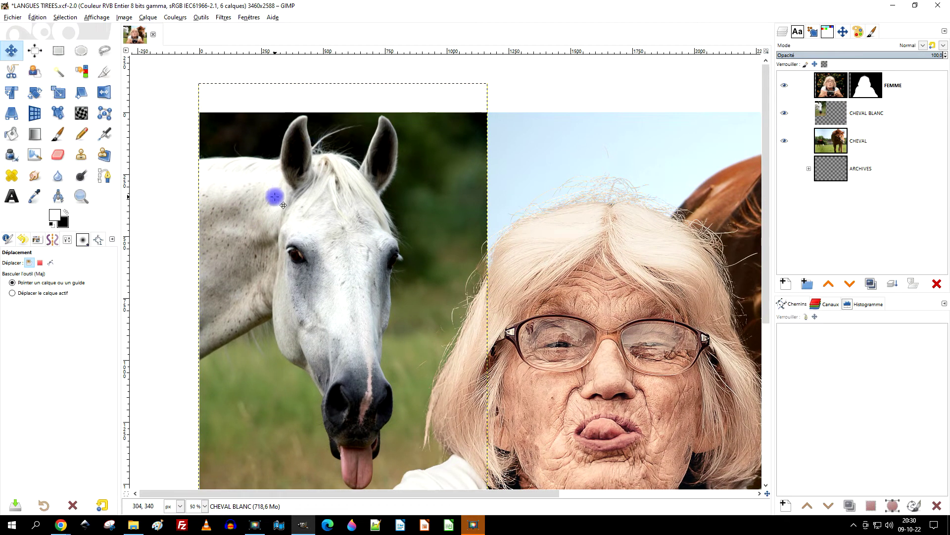
pyautogui.rightClick(833, 113)
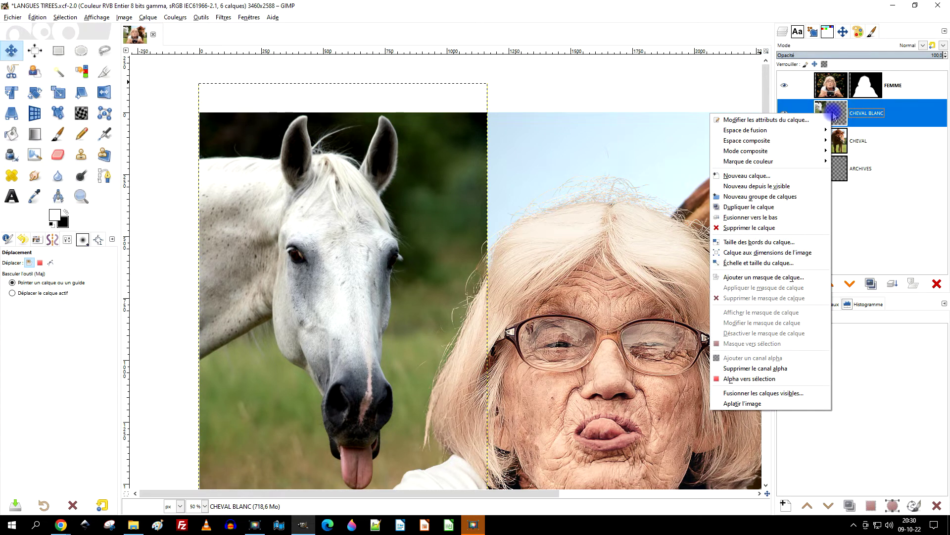
pyautogui.click(812, 253)
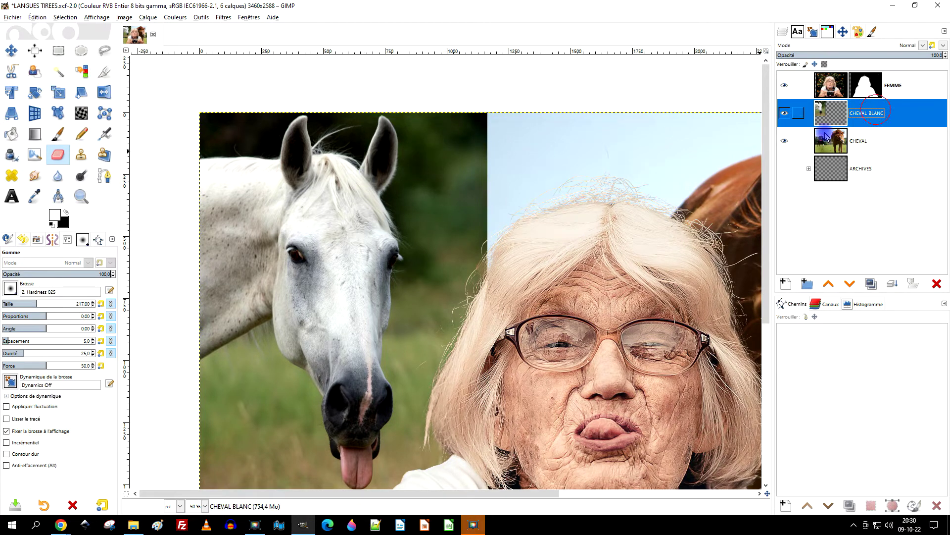
# Step: Erase the CHEVAL BLANC background between the horse's muzzle and the woman with the Hardness 025 brush at size 217
pyautogui.click(485, 144)
pyautogui.moveTo(485, 144)
pyautogui.mouseDown()
pyautogui.moveTo(481, 124)
pyautogui.moveTo(484, 211)
pyautogui.moveTo(472, 230)
pyautogui.moveTo(451, 381)
pyautogui.moveTo(442, 359)
pyautogui.moveTo(447, 448)
pyautogui.mouseUp()
pyautogui.scroll(-5, 447, 448)
pyautogui.moveTo(456, 250)
pyautogui.mouseDown()
pyautogui.moveTo(413, 338)
pyautogui.moveTo(370, 359)
pyautogui.moveTo(273, 330)
pyautogui.moveTo(195, 262)
pyautogui.moveTo(245, 277)
pyautogui.moveTo(267, 234)
pyautogui.moveTo(247, 200)
pyautogui.moveTo(294, 300)
pyautogui.moveTo(293, 265)
pyautogui.moveTo(313, 319)
pyautogui.moveTo(335, 336)
pyautogui.moveTo(425, 340)
pyautogui.moveTo(441, 297)
pyautogui.mouseUp()
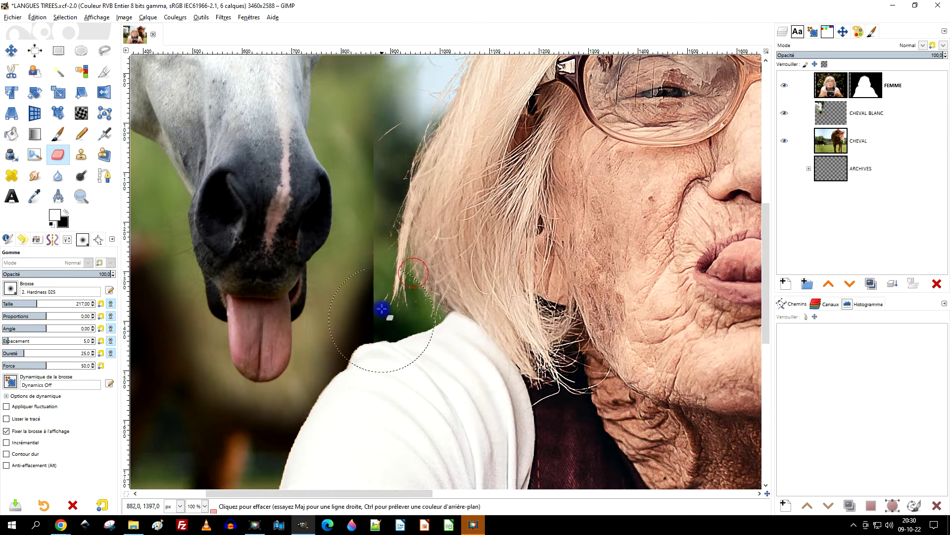
pyautogui.moveTo(300, 424)
pyautogui.mouseDown()
pyautogui.moveTo(193, 403)
pyautogui.moveTo(240, 419)
pyautogui.moveTo(311, 411)
pyautogui.moveTo(349, 336)
pyautogui.moveTo(376, 233)
pyautogui.moveTo(378, 148)
pyautogui.mouseUp()
pyautogui.scroll(3, 432, 257)
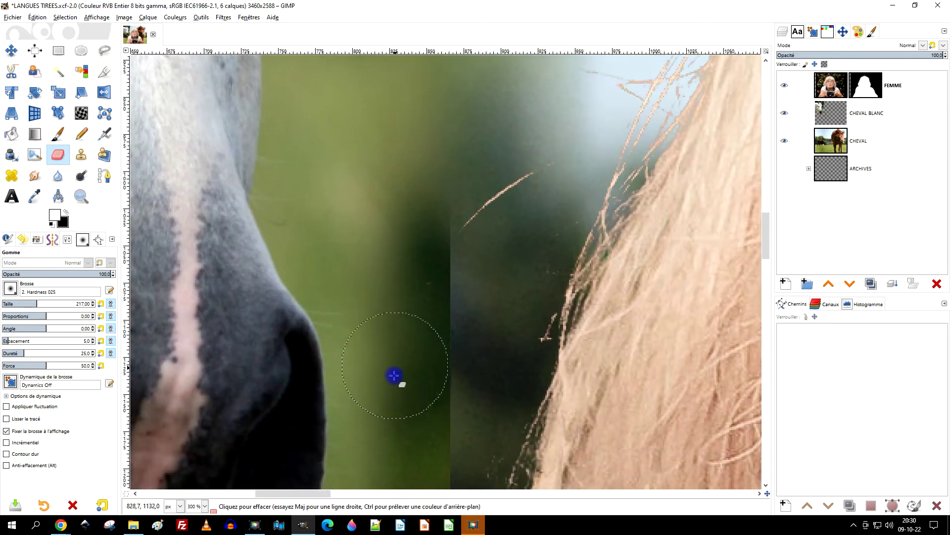
pyautogui.moveTo(394, 375)
pyautogui.mouseDown()
pyautogui.moveTo(329, 271)
pyautogui.moveTo(309, 258)
pyautogui.moveTo(323, 290)
pyautogui.moveTo(297, 200)
pyautogui.mouseUp()
# Step: Set the eraser to the Hardness 075 brush at size 183 and erase more background beside the white horse's muzzle
pyautogui.click(56, 275)
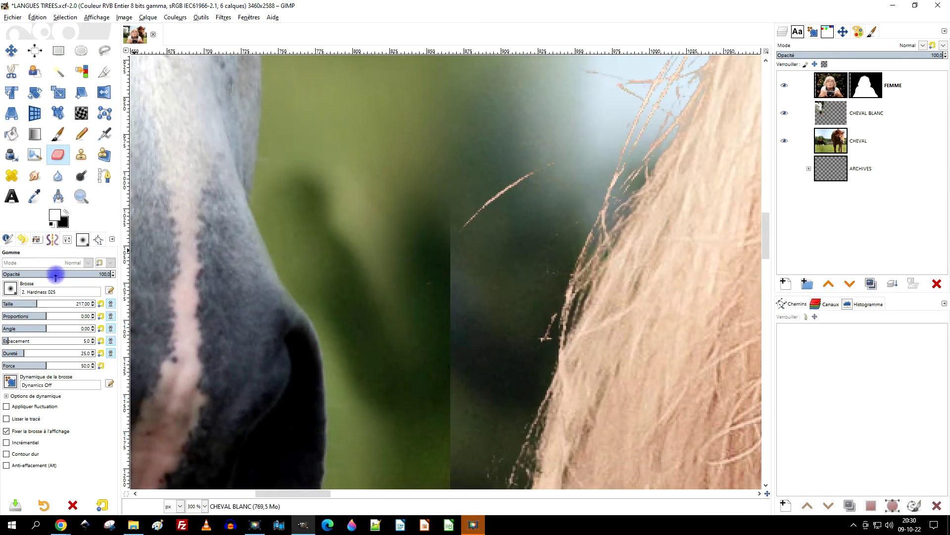
pyautogui.click(11, 292)
pyautogui.click(53, 319)
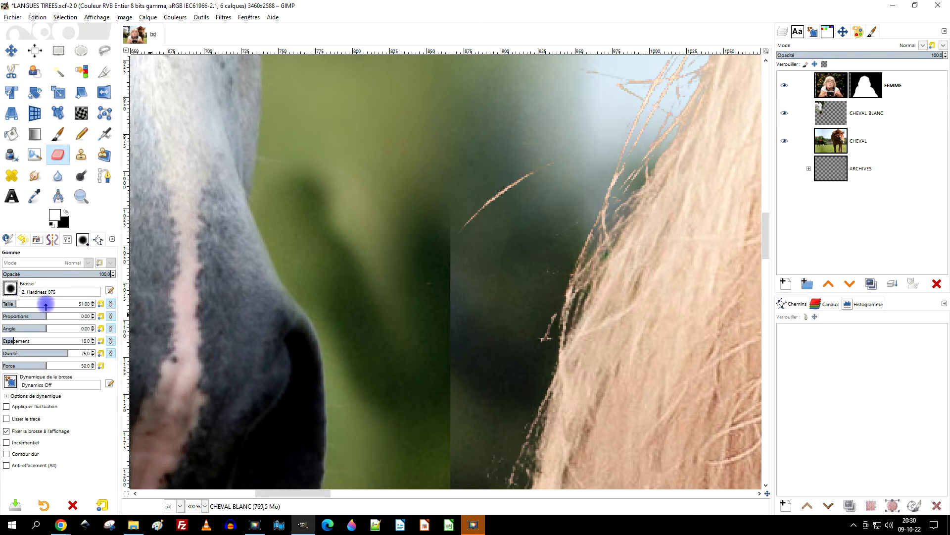
pyautogui.moveTo(426, 187)
pyautogui.mouseDown()
pyautogui.moveTo(371, 161)
pyautogui.moveTo(395, 321)
pyautogui.mouseUp()
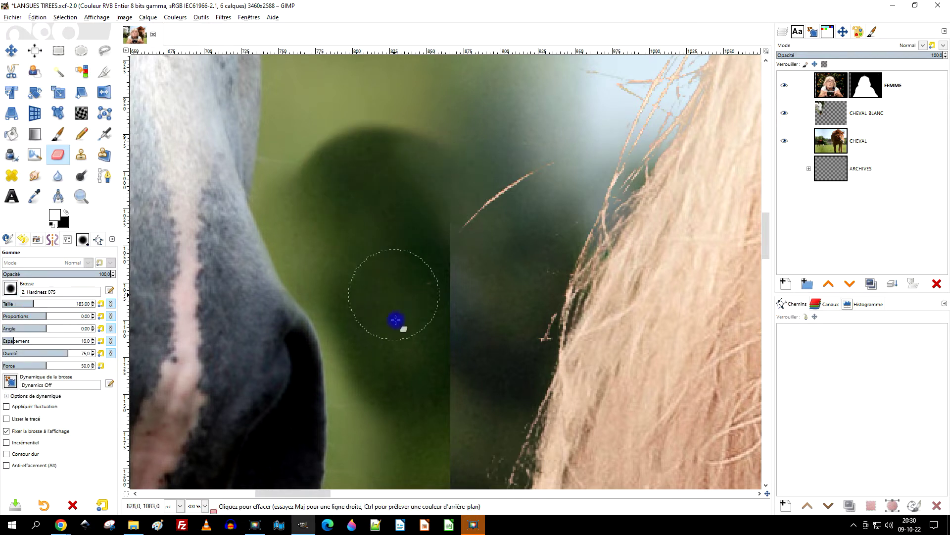
# Step: Erase the dark background beside the white horse's cheek, working up toward its ear to uncover the sky
pyautogui.scroll(-2, 416, 169)
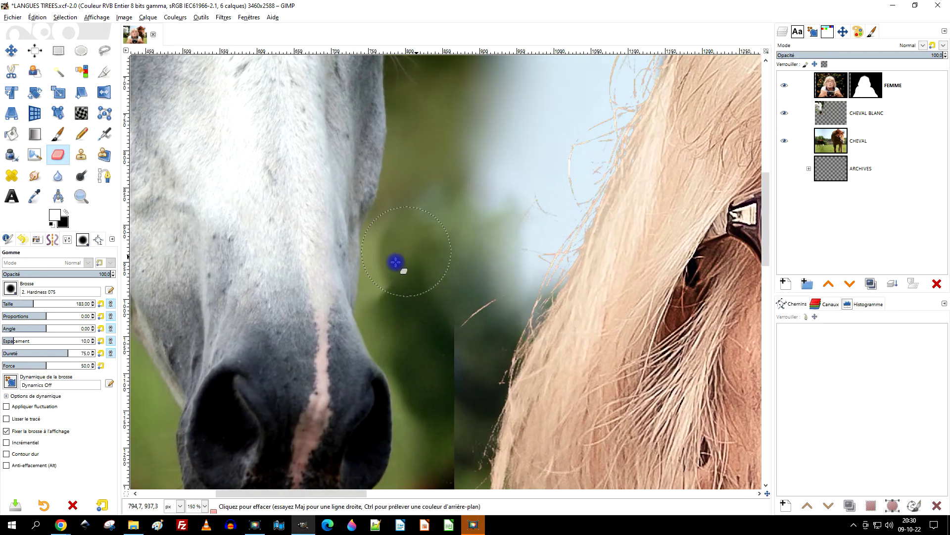
pyautogui.moveTo(419, 251)
pyautogui.mouseDown()
pyautogui.moveTo(438, 163)
pyautogui.moveTo(463, 165)
pyautogui.mouseUp()
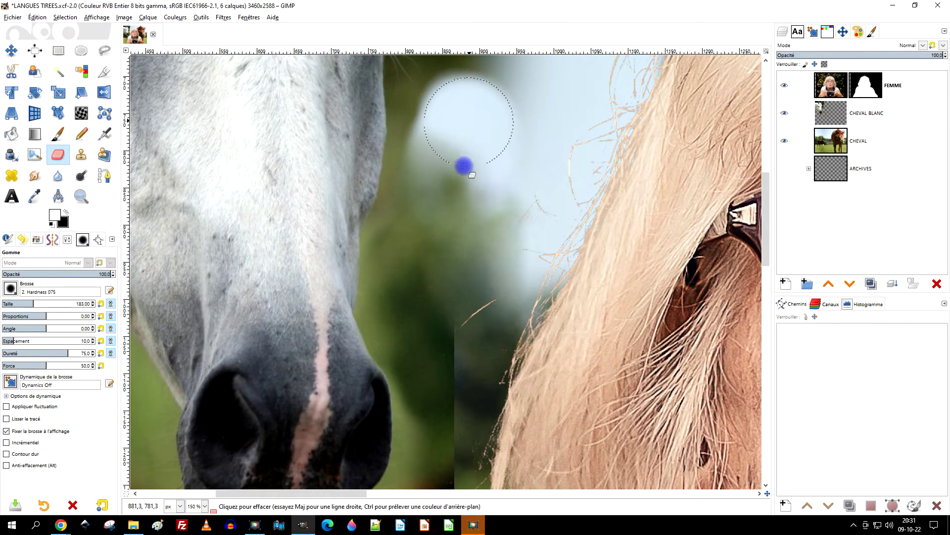
pyautogui.scroll(5, 486, 425)
pyautogui.moveTo(516, 343)
pyautogui.mouseDown()
pyautogui.moveTo(488, 295)
pyautogui.moveTo(500, 144)
pyautogui.moveTo(544, 183)
pyautogui.mouseUp()
pyautogui.moveTo(544, 183); pyautogui.dragTo(600, 357)
pyautogui.moveTo(541, 276)
pyautogui.mouseDown()
pyautogui.moveTo(554, 257)
pyautogui.moveTo(559, 224)
pyautogui.moveTo(545, 170)
pyautogui.moveTo(555, 129)
pyautogui.mouseUp()
pyautogui.keyDown('ctrl'); pyautogui.scroll(-3, 555, 167); pyautogui.keyUp('ctrl')
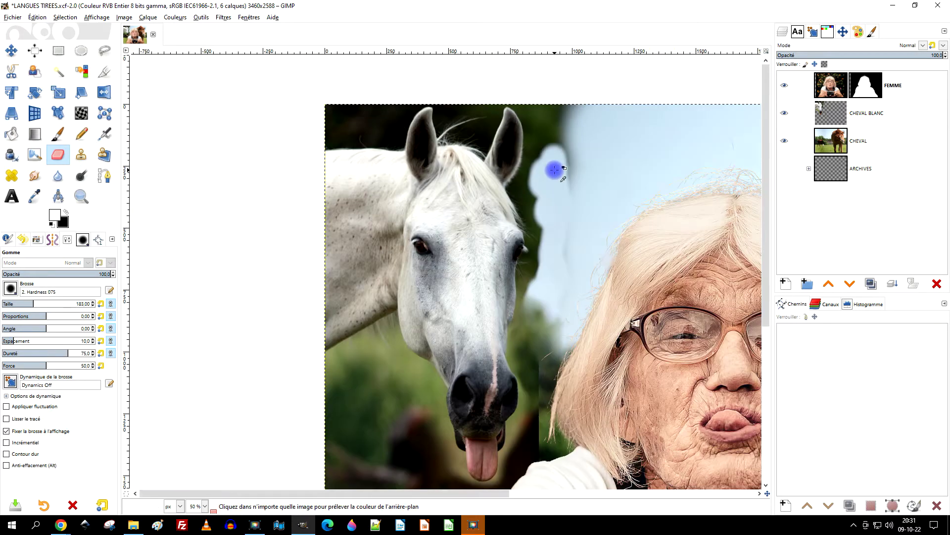
# Step: Erase the remaining background beneath the white horse's neck and along its lower jaw
pyautogui.scroll(-5, 542, 228)
pyautogui.keyDown('ctrl'); pyautogui.scroll(2, 386, 121); pyautogui.keyUp('ctrl')
pyautogui.scroll(5, 395, 414)
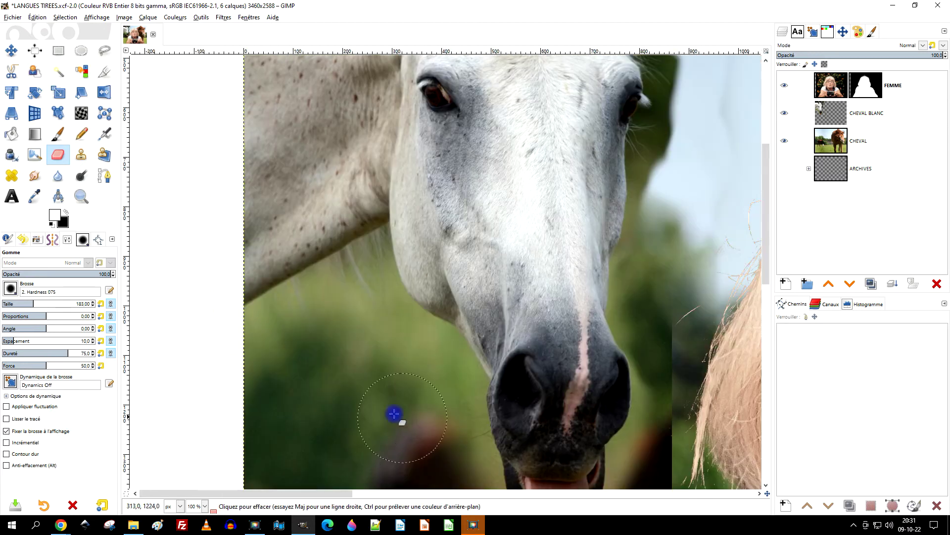
pyautogui.moveTo(385, 351)
pyautogui.mouseDown()
pyautogui.moveTo(443, 420)
pyautogui.moveTo(452, 460)
pyautogui.moveTo(487, 467)
pyautogui.mouseUp()
# Step: Hide the FEMME layer briefly to examine the erased area behind the woman, and show it again
pyautogui.hscroll(5, 594, 307)
pyautogui.scroll(-2, 501, 305)
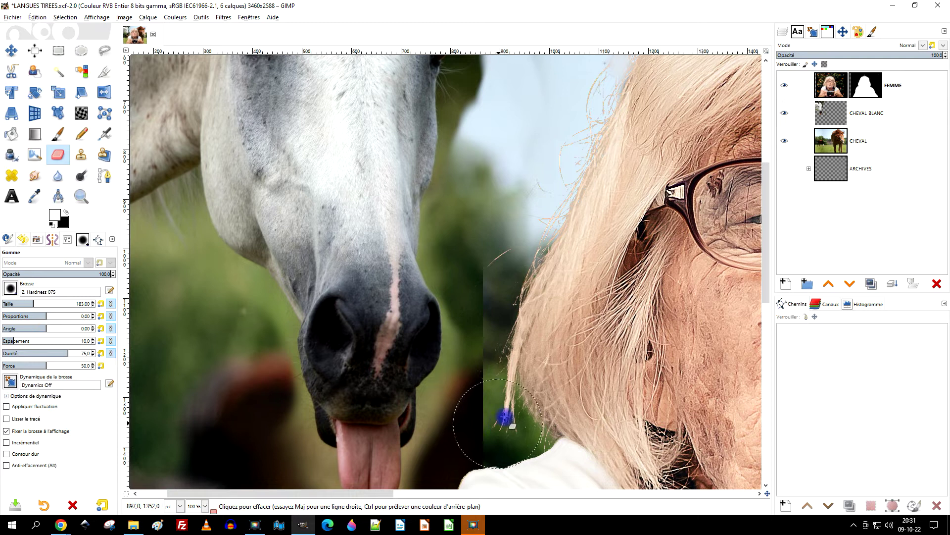
pyautogui.scroll(-4, 500, 346)
pyautogui.hscroll(1, 498, 283)
pyautogui.click(783, 85)
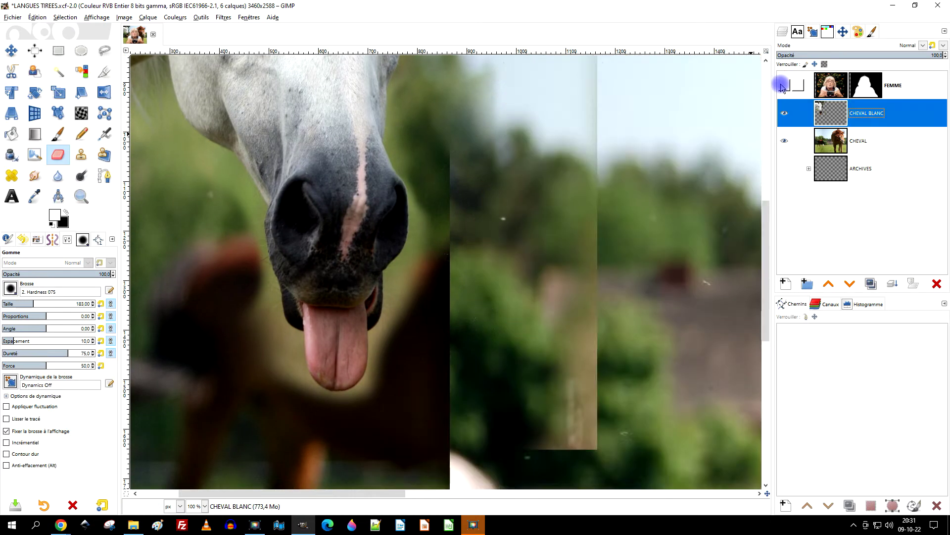
pyautogui.click(781, 87)
pyautogui.scroll(-2, 574, 304)
pyautogui.hscroll(2, 573, 304)
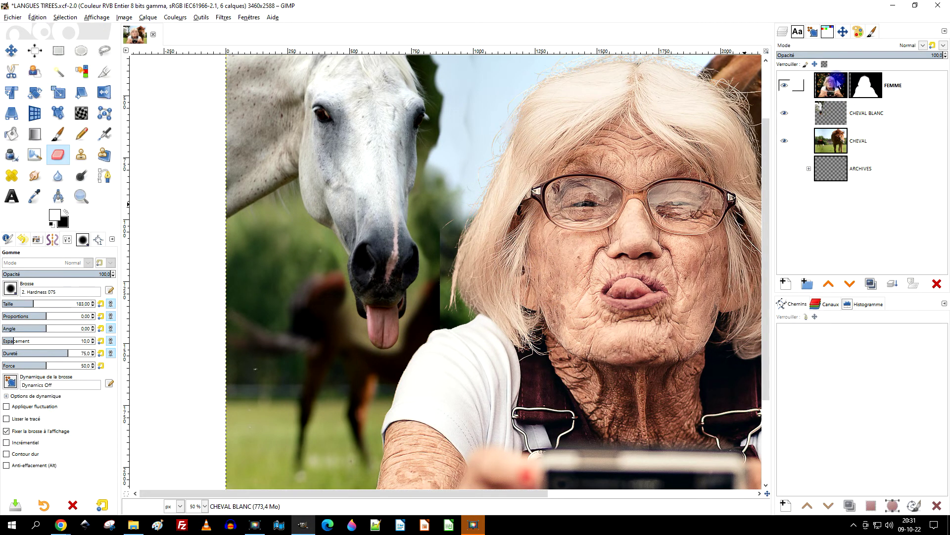
# Step: Shift the FEMME layer left toward the white horse and fine-tune its position with small nudges back to the right
pyautogui.click(897, 78)
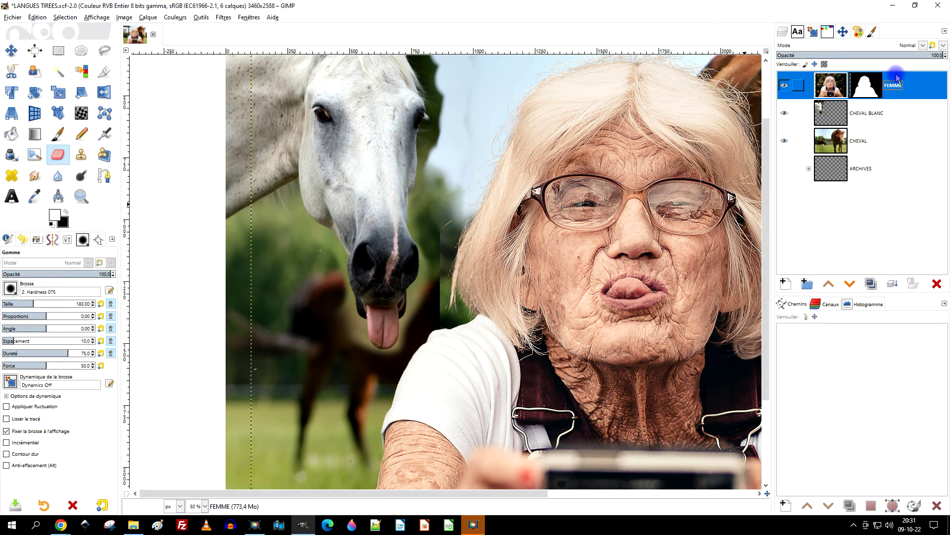
pyautogui.click(11, 55)
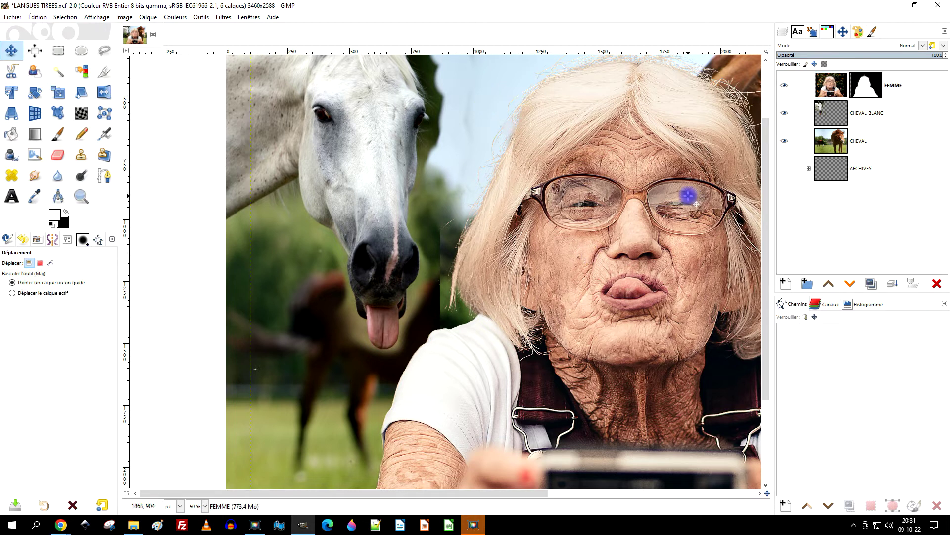
pyautogui.hotkey('shift', 'Left')
pyautogui.hotkey('shift', 'Left')
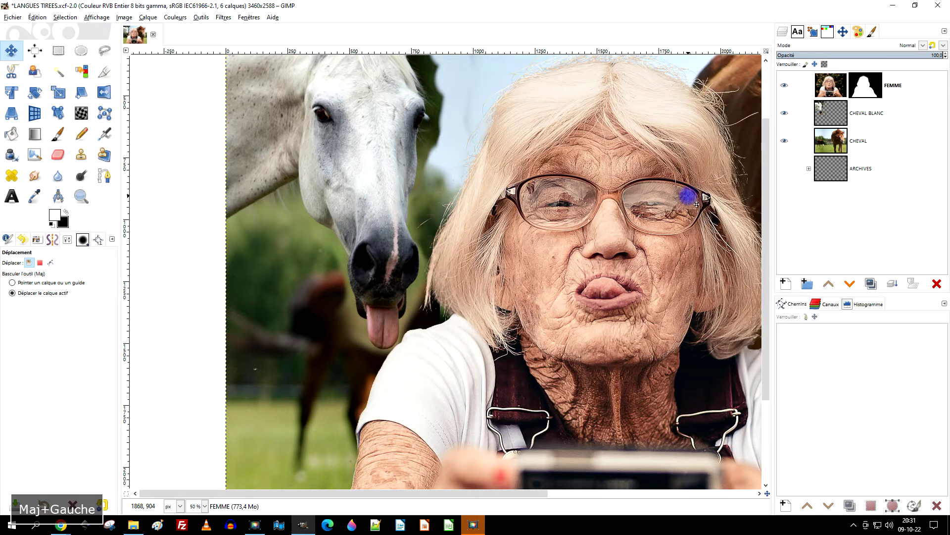
pyautogui.hotkey('shift', 'Left')
pyautogui.press('Right')
pyautogui.press('Right')
pyautogui.press('Right')
pyautogui.press('Right')
pyautogui.press('Right')
pyautogui.press('Right')
pyautogui.press('Right')
pyautogui.press('Right')
pyautogui.press('Right')
pyautogui.press('Right')
pyautogui.press('Right')
pyautogui.press('Right')
pyautogui.press('Right')
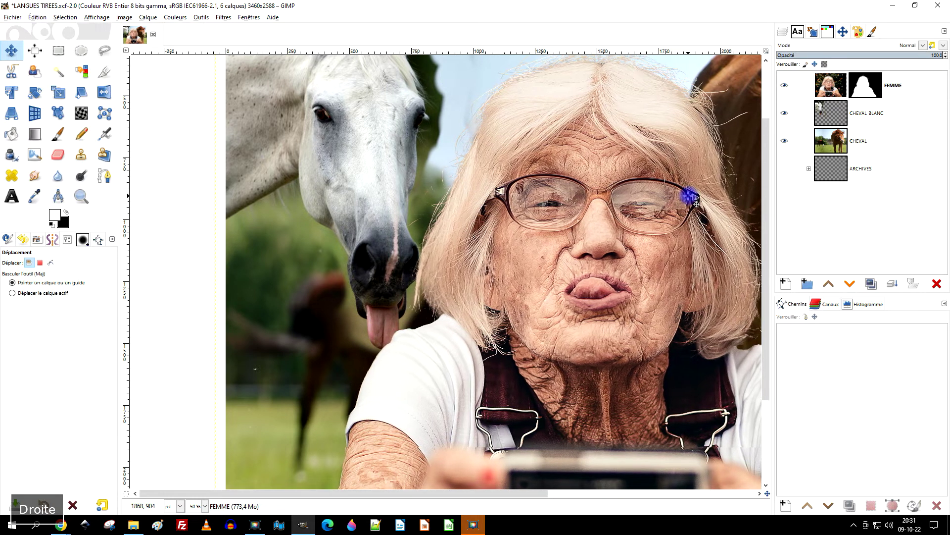
pyautogui.press('Right')
pyautogui.press('Right')
pyautogui.press('Right')
pyautogui.press('Right')
pyautogui.press('Right')
pyautogui.press('Right')
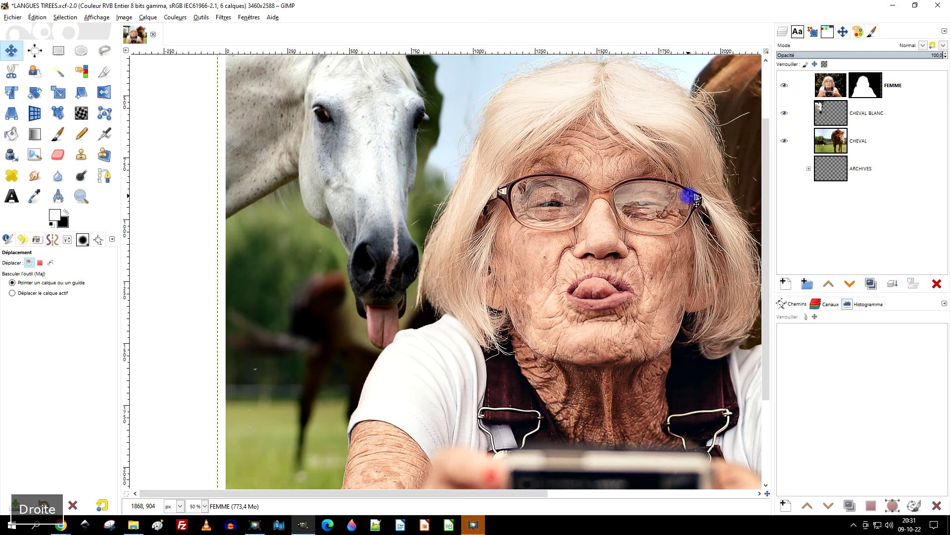
pyautogui.press('Right')
pyautogui.press('Right')
pyautogui.press('Right')
pyautogui.press('Right')
pyautogui.press('Right')
pyautogui.press('Right')
pyautogui.press('Right')
pyautogui.press('Right')
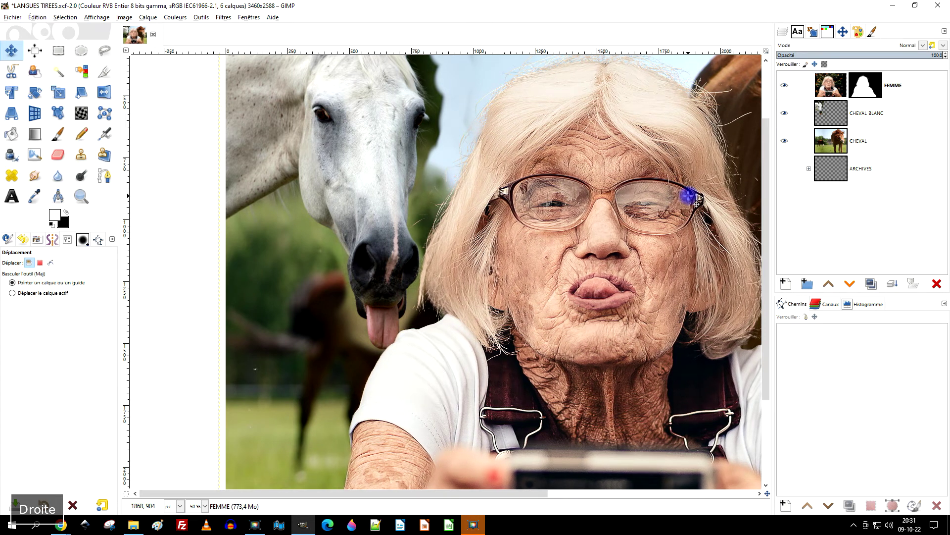
pyautogui.press('Right')
pyautogui.press('Right')
pyautogui.press('Right')
pyautogui.press('Right')
pyautogui.press('Right')
pyautogui.press('Right')
pyautogui.press('Right')
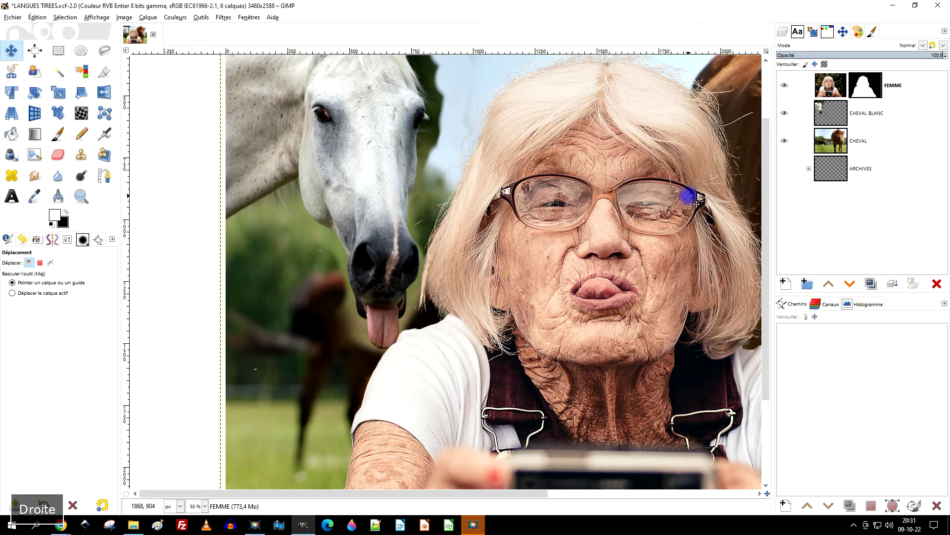
pyautogui.press('Right')
pyautogui.press('Right')
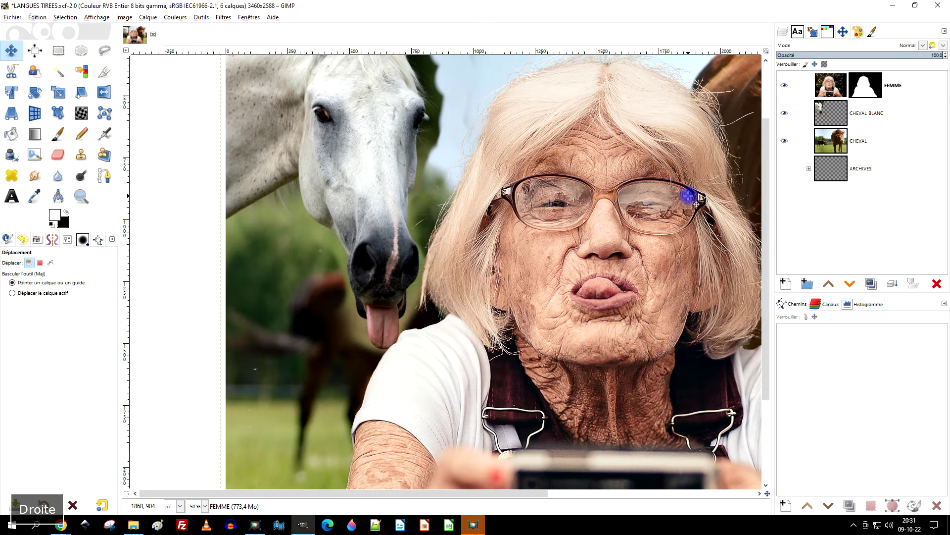
# Step: Scale the CHEVAL BLANC layer down proportionally to 3247 × 2429 px, with scaling around the centre turned off
pyautogui.click(834, 113)
pyautogui.scroll(3, 476, 200)
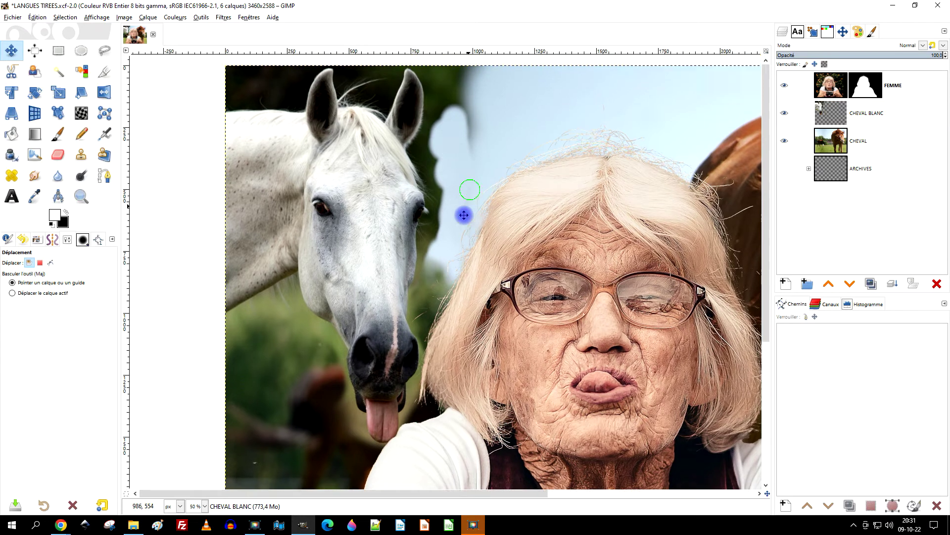
pyautogui.hscroll(1, 470, 198)
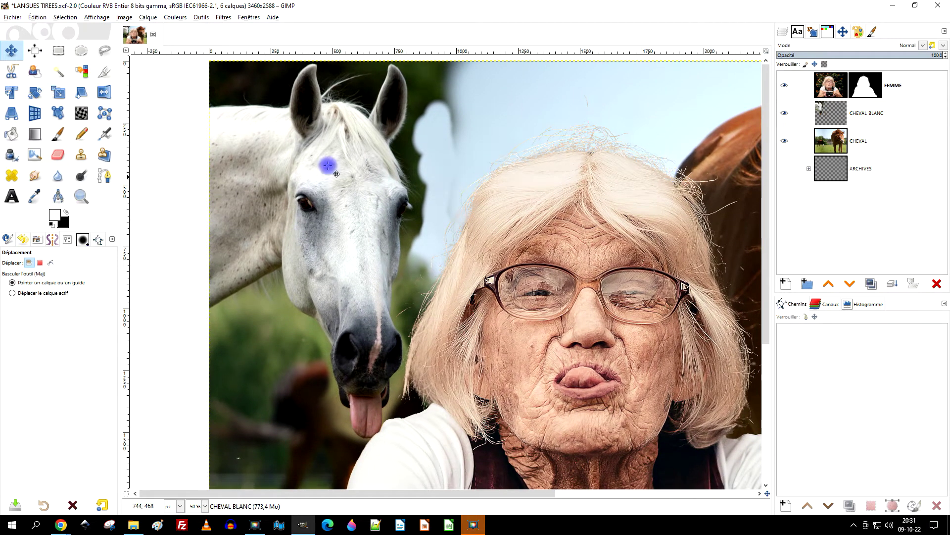
pyautogui.click(58, 96)
pyautogui.click(835, 111)
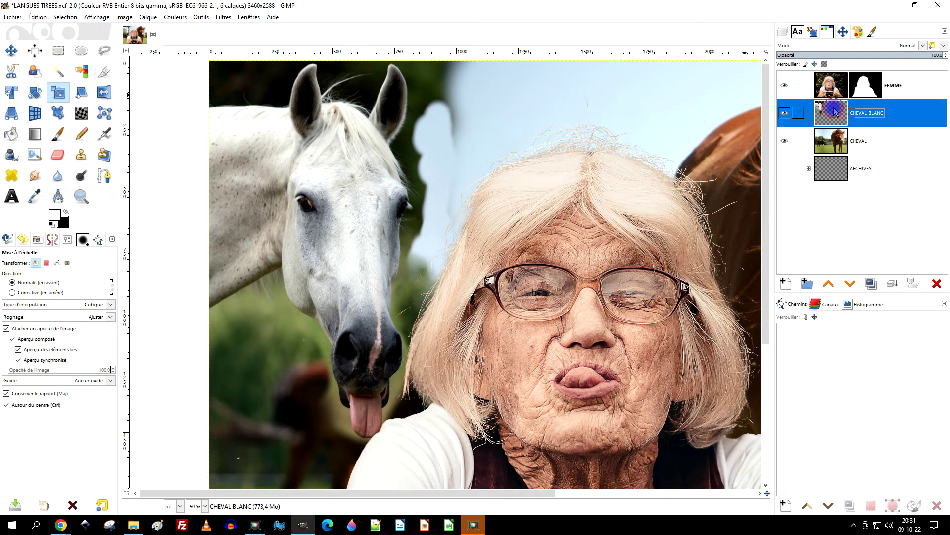
pyautogui.scroll(-2, 370, 209)
pyautogui.click(450, 253)
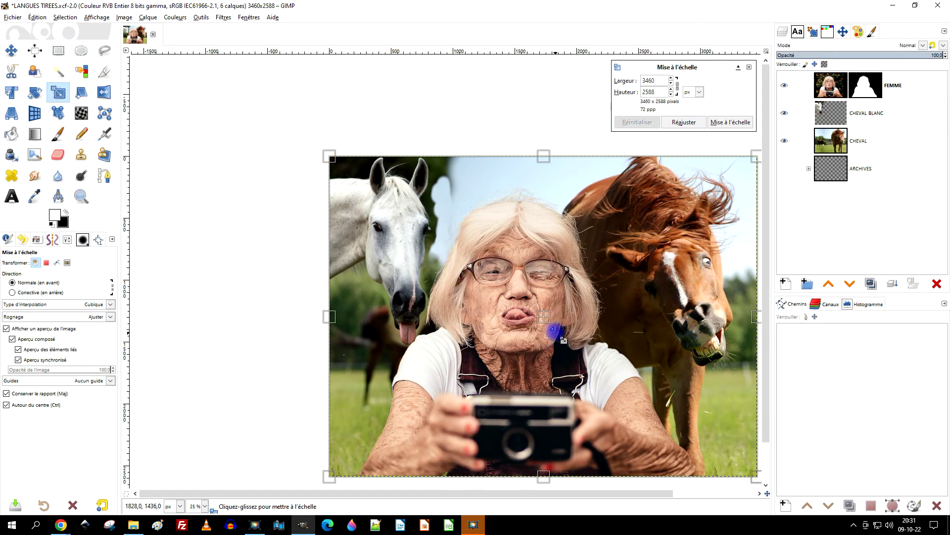
pyautogui.click(45, 406)
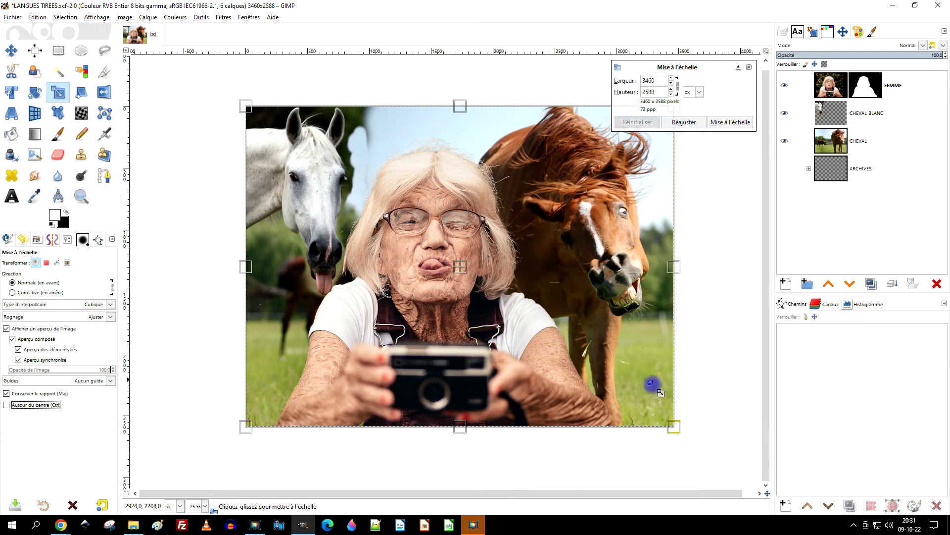
pyautogui.moveTo(649, 412); pyautogui.dragTo(642, 411)
pyautogui.click(731, 121)
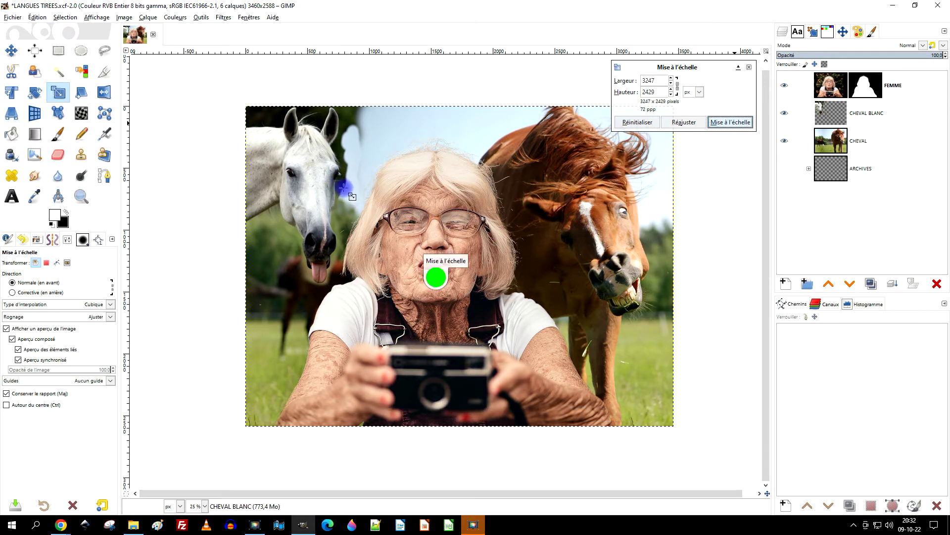
# Step: Move the FEMME layer slightly left again to close the gap beside the reduced white horse, correcting with small nudges right
pyautogui.scroll(2, 343, 188)
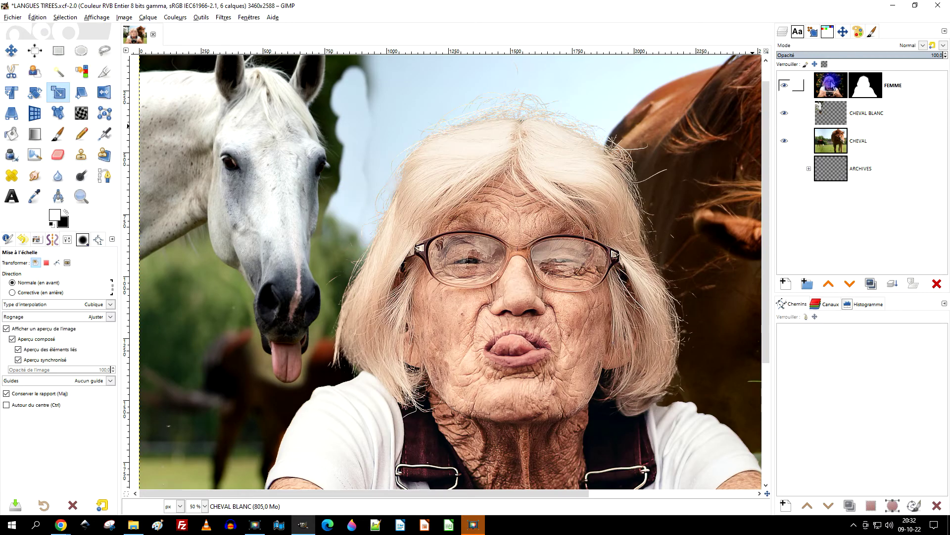
pyautogui.click(834, 88)
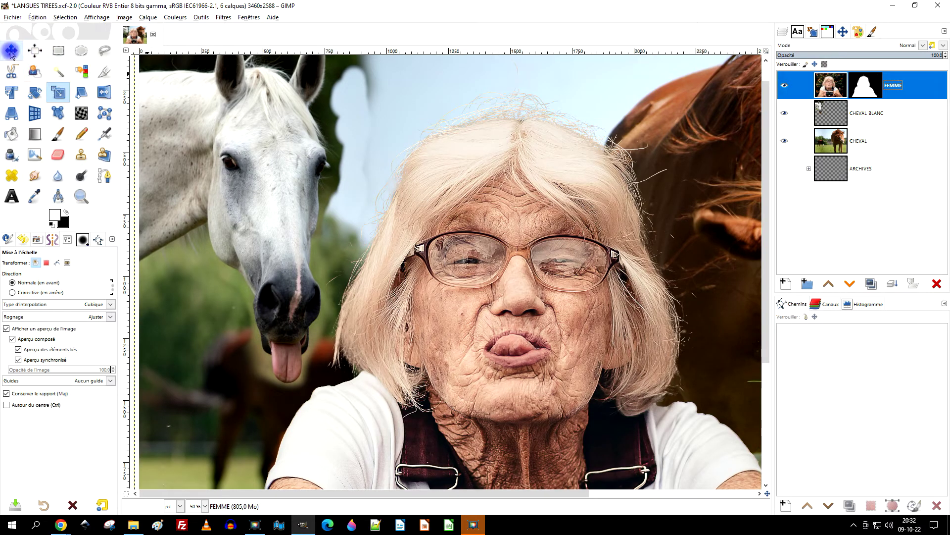
pyautogui.click(11, 50)
pyautogui.click(497, 275)
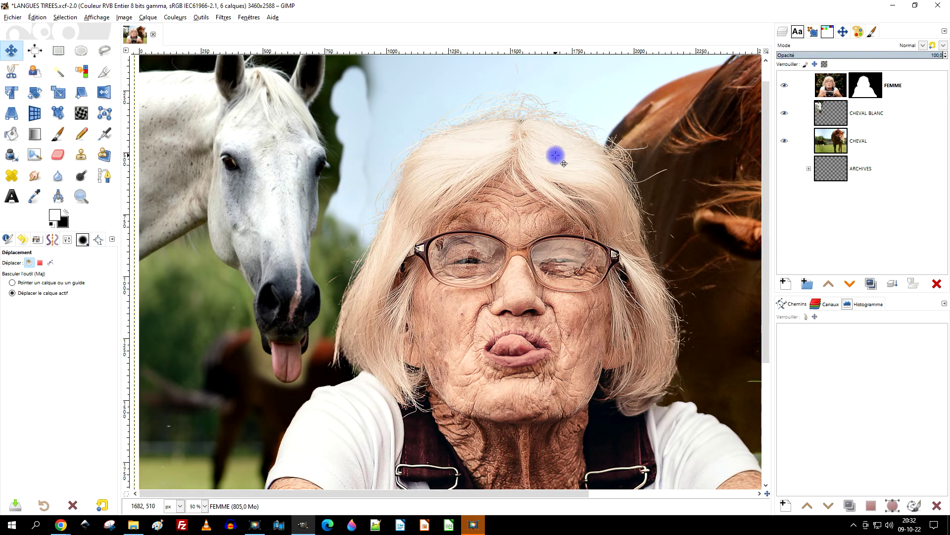
pyautogui.hotkey('shift', 'Left')
pyautogui.press('Right')
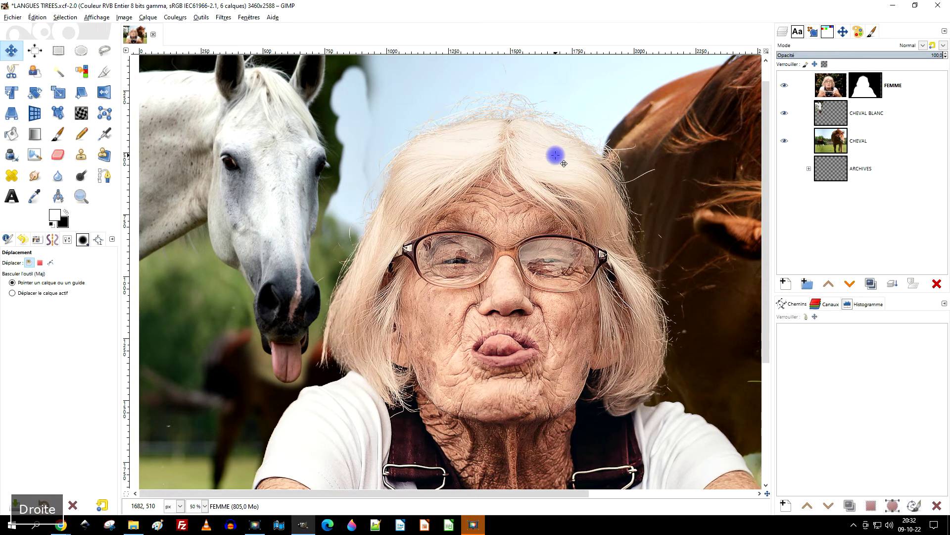
pyautogui.press('Right')
pyautogui.press('Right')
pyautogui.press('Right')
pyautogui.press('Right')
pyautogui.press('Right')
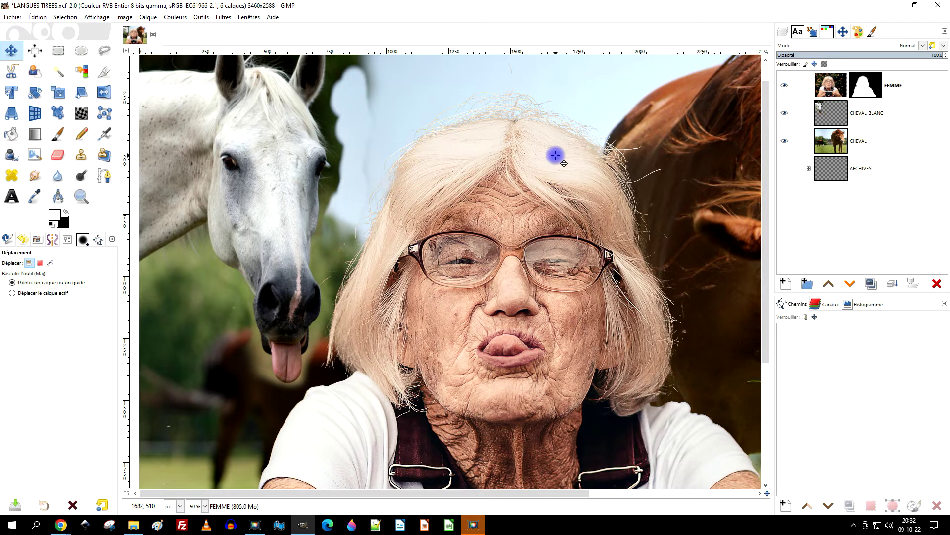
# Step: Fine-tune the FEMME layer's horizontal position beside the white horse with small nudges left and right
pyautogui.hotkey('shift', 'Right')
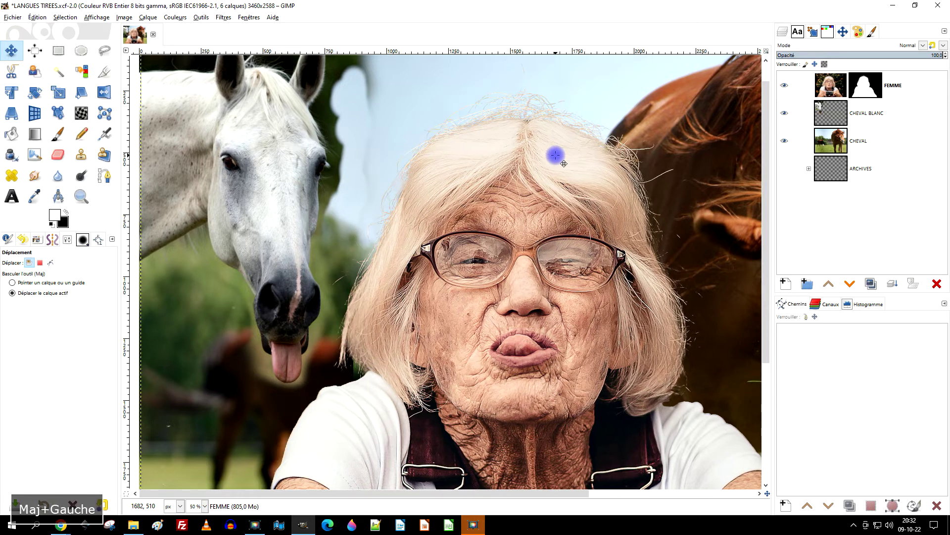
pyautogui.press('Right')
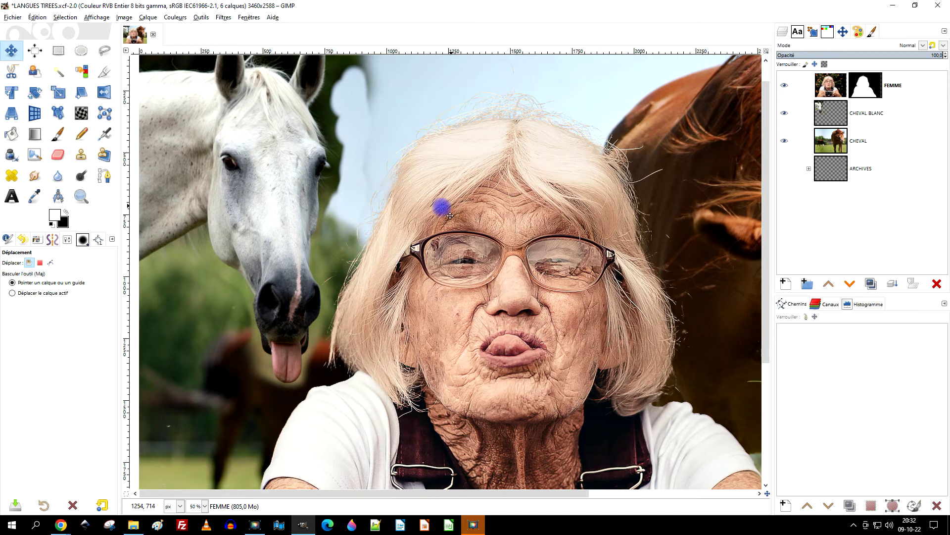
# Step: On the CHEVAL BLANC layer, fuzzy-select the dark background above the white horse's back and around its ears, replacing any current selection
pyautogui.moveTo(382, 199); pyautogui.dragTo(441, 284)
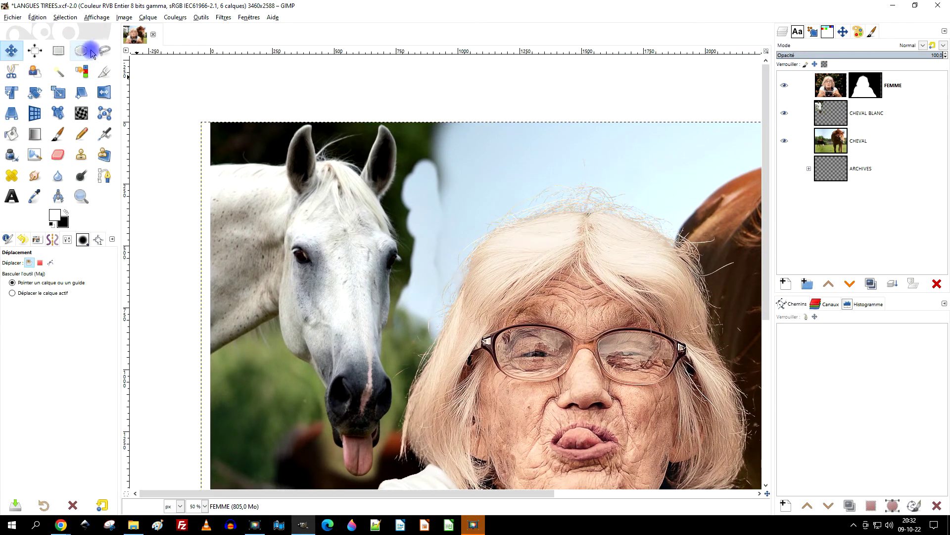
pyautogui.click(101, 51)
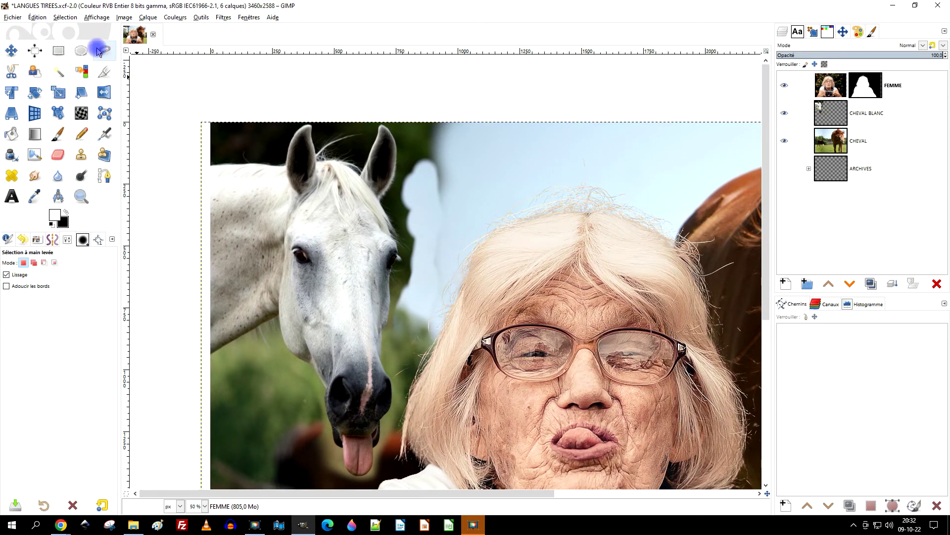
pyautogui.click(81, 72)
pyautogui.click(58, 71)
pyautogui.click(867, 84)
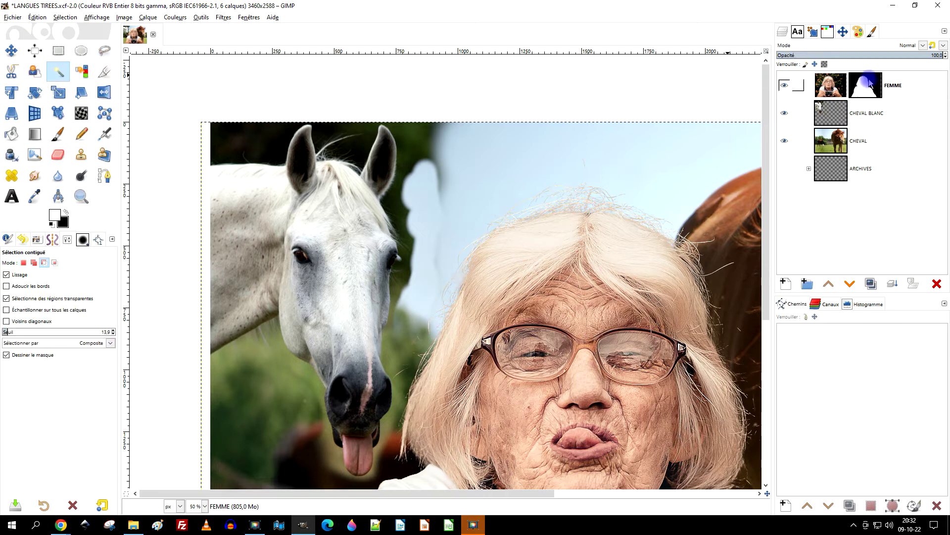
pyautogui.click(832, 118)
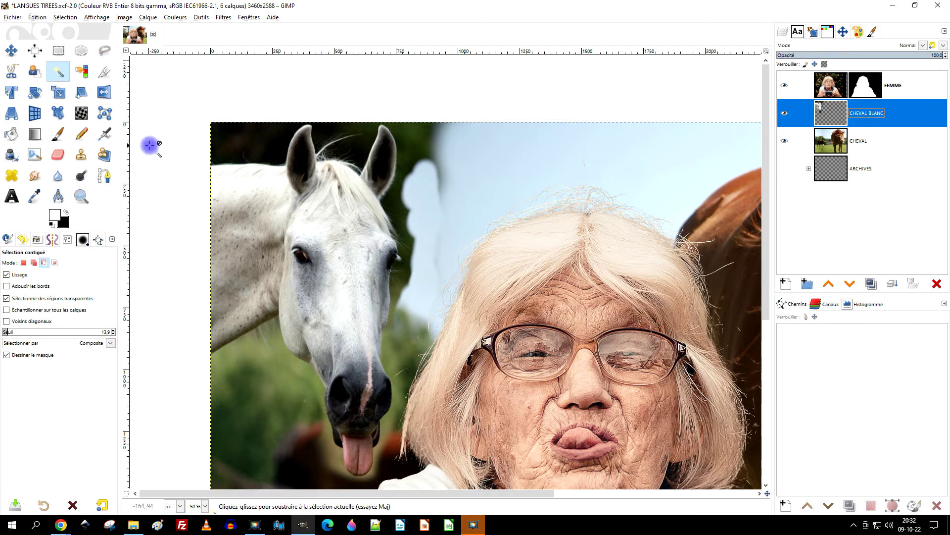
pyautogui.click(24, 263)
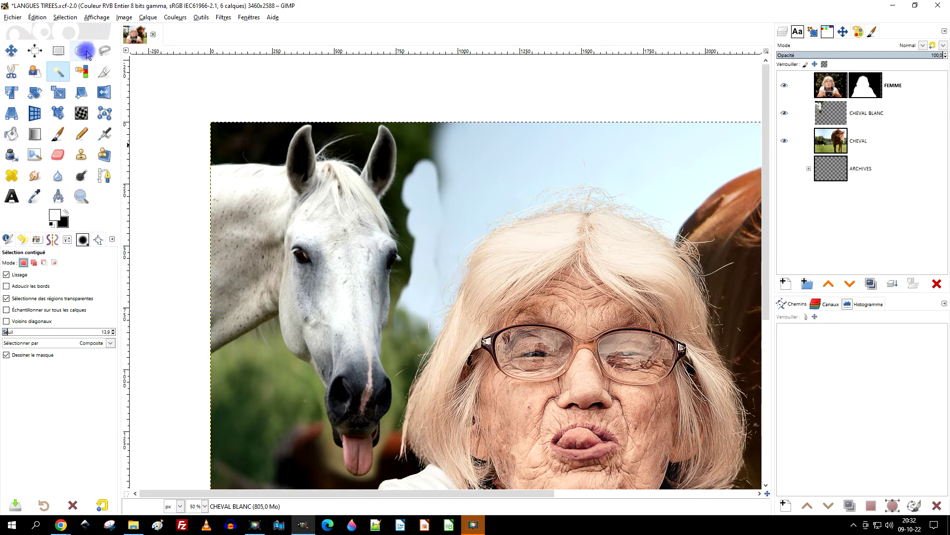
pyautogui.click(59, 73)
pyautogui.click(15, 279)
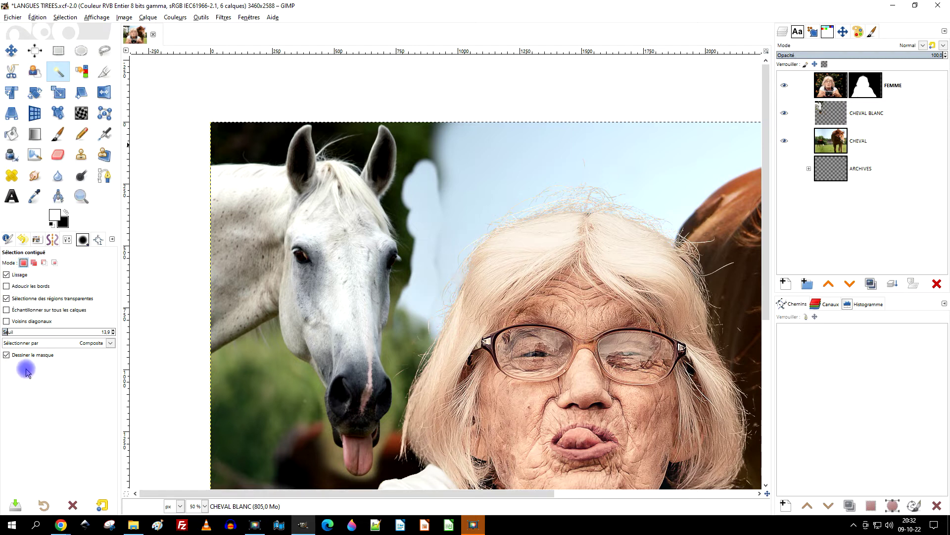
pyautogui.moveTo(251, 142); pyautogui.dragTo(264, 156)
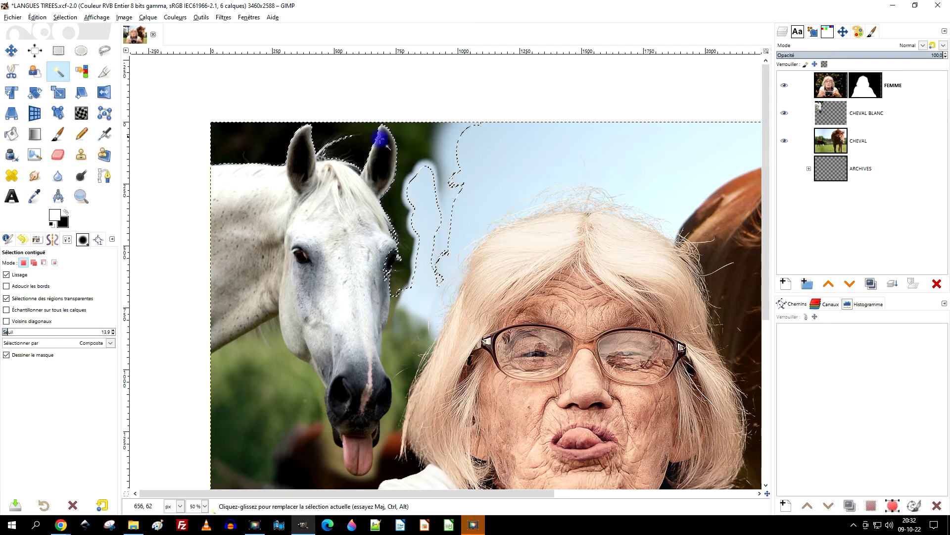
# Step: Erase the selected dark background around the white horse's ears and along the side of its head on the CHEVAL BLANC layer
pyautogui.click(58, 155)
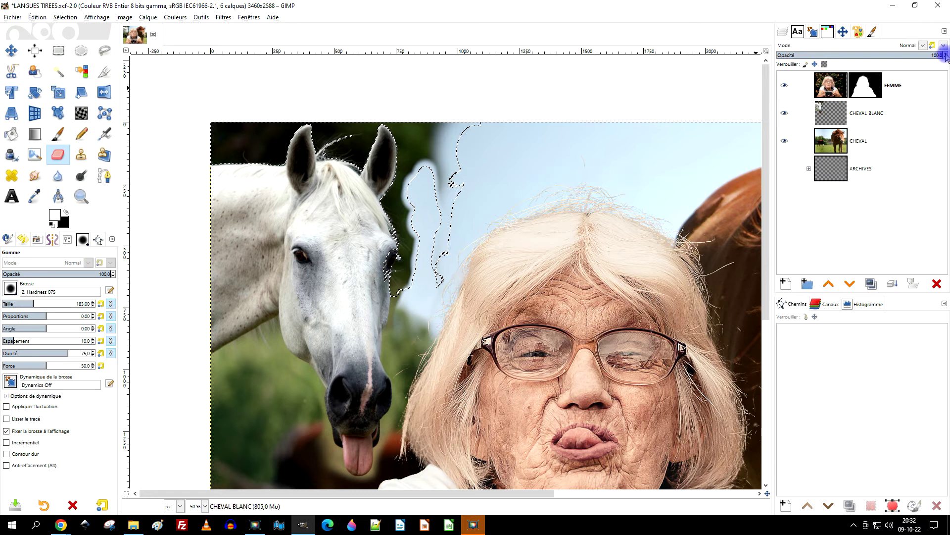
pyautogui.click(843, 108)
pyautogui.moveTo(268, 164)
pyautogui.mouseDown()
pyautogui.moveTo(243, 148)
pyautogui.moveTo(413, 138)
pyautogui.moveTo(386, 161)
pyautogui.moveTo(422, 147)
pyautogui.moveTo(393, 176)
pyautogui.moveTo(413, 179)
pyautogui.moveTo(439, 156)
pyautogui.moveTo(428, 162)
pyautogui.moveTo(444, 185)
pyautogui.moveTo(400, 201)
pyautogui.moveTo(465, 259)
pyautogui.mouseUp()
pyautogui.scroll(4, 424, 263)
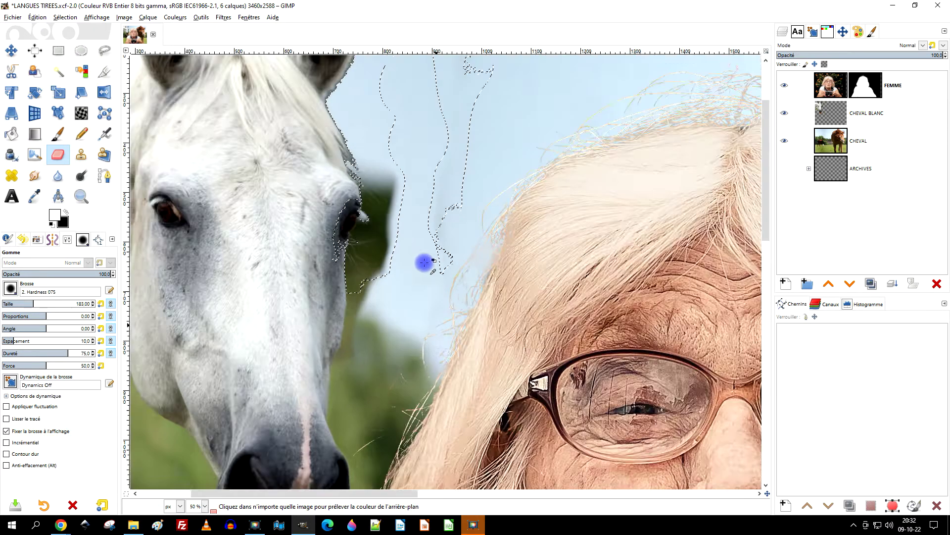
pyautogui.moveTo(352, 77)
pyautogui.mouseDown()
pyautogui.moveTo(368, 141)
pyautogui.moveTo(336, 101)
pyautogui.moveTo(328, 105)
pyautogui.moveTo(365, 145)
pyautogui.moveTo(404, 230)
pyautogui.moveTo(343, 355)
pyautogui.mouseUp()
pyautogui.scroll(-2, 378, 265)
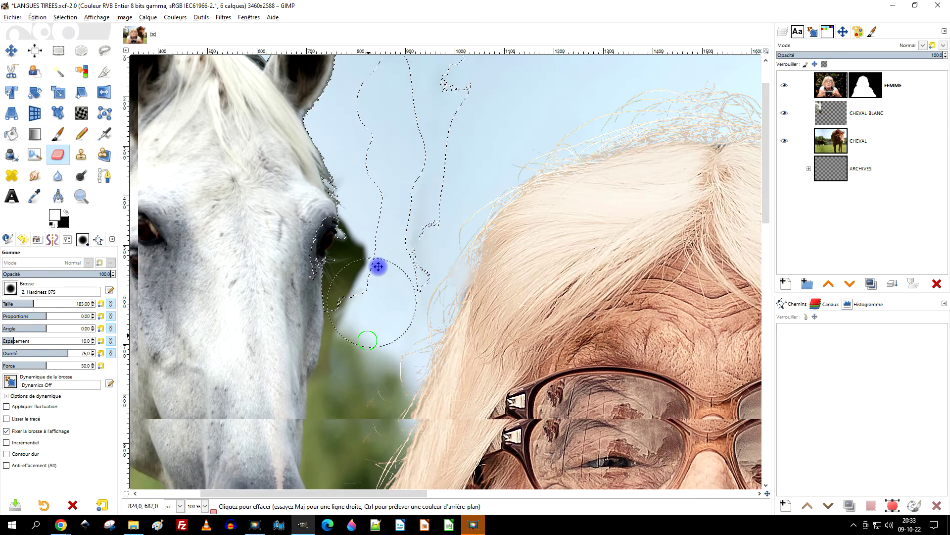
# Step: Fuzzy-select the green background below the white horse's neck and around its muzzle and tongue, and erase it
pyautogui.click(59, 71)
pyautogui.moveTo(199, 283)
pyautogui.mouseDown()
pyautogui.moveTo(206, 313)
pyautogui.moveTo(196, 289)
pyautogui.moveTo(199, 299)
pyautogui.moveTo(206, 287)
pyautogui.mouseUp()
pyautogui.hscroll(-5, 319, 239)
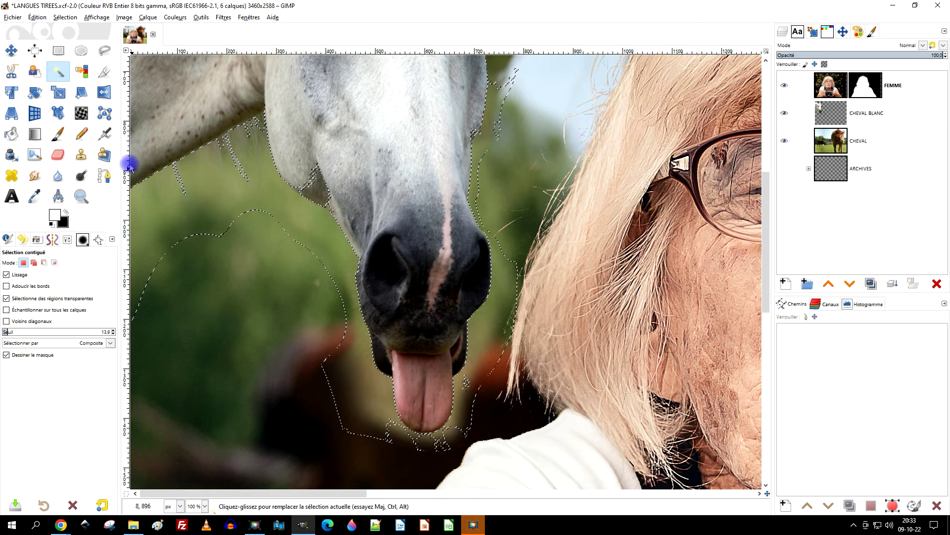
pyautogui.click(58, 154)
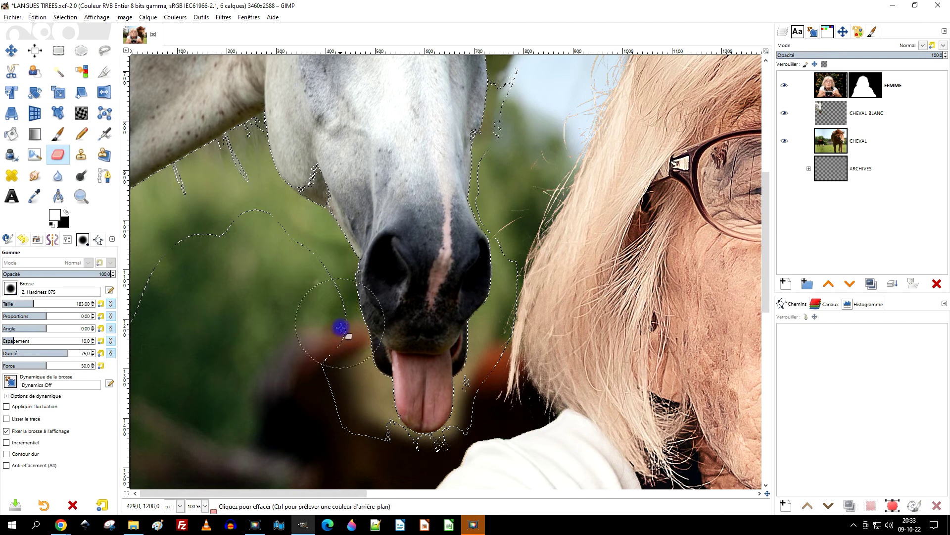
pyautogui.moveTo(370, 404)
pyautogui.mouseDown()
pyautogui.moveTo(433, 434)
pyautogui.moveTo(459, 405)
pyautogui.moveTo(452, 394)
pyautogui.moveTo(510, 274)
pyautogui.mouseUp()
pyautogui.moveTo(364, 382)
pyautogui.mouseDown()
pyautogui.moveTo(338, 260)
pyautogui.moveTo(291, 238)
pyautogui.moveTo(305, 240)
pyautogui.moveTo(237, 179)
pyautogui.moveTo(185, 189)
pyautogui.moveTo(201, 172)
pyautogui.moveTo(182, 217)
pyautogui.mouseUp()
pyautogui.scroll(5, 460, 222)
pyautogui.hscroll(2, 460, 222)
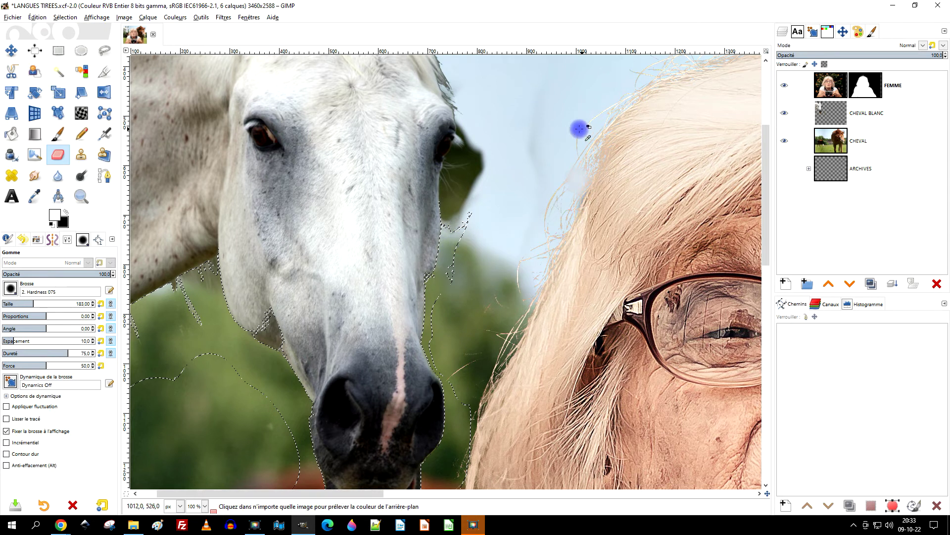
# Step: Fuzzy-select the leftover dark green patch beside the white horse's eye nearest the woman, adding its remaining areas to the selection
pyautogui.scroll(3, 403, 198)
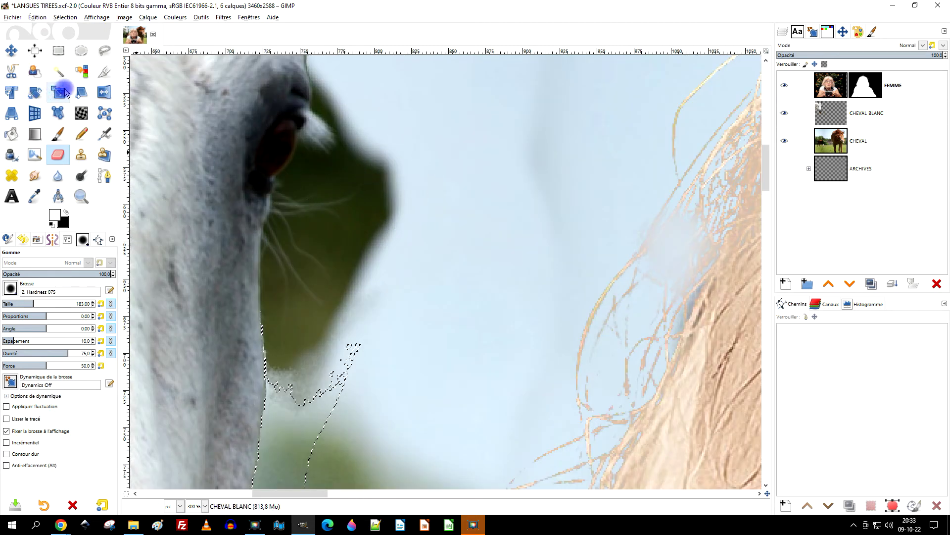
pyautogui.press('u')
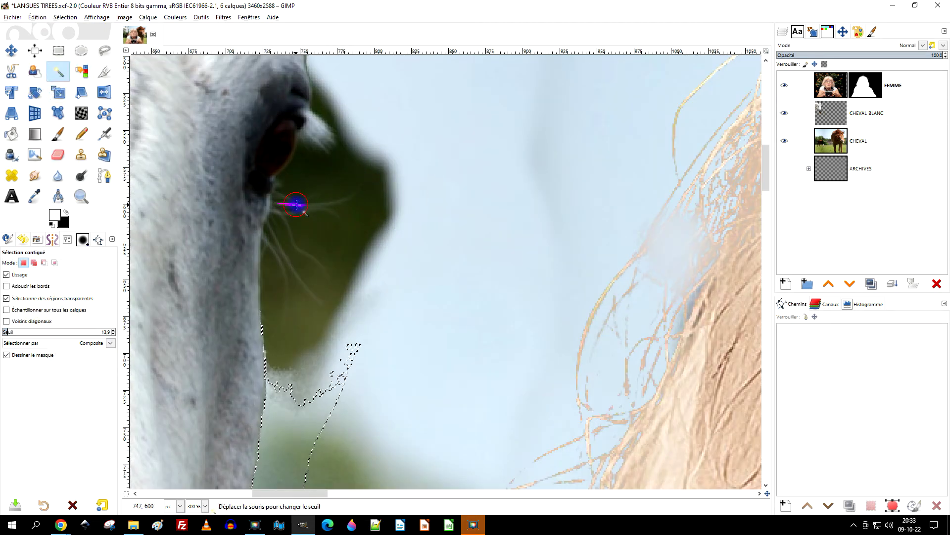
pyautogui.moveTo(309, 224); pyautogui.dragTo(315, 232)
pyautogui.moveTo(322, 178)
pyautogui.mouseDown()
pyautogui.moveTo(350, 181)
pyautogui.moveTo(328, 161)
pyautogui.mouseUp()
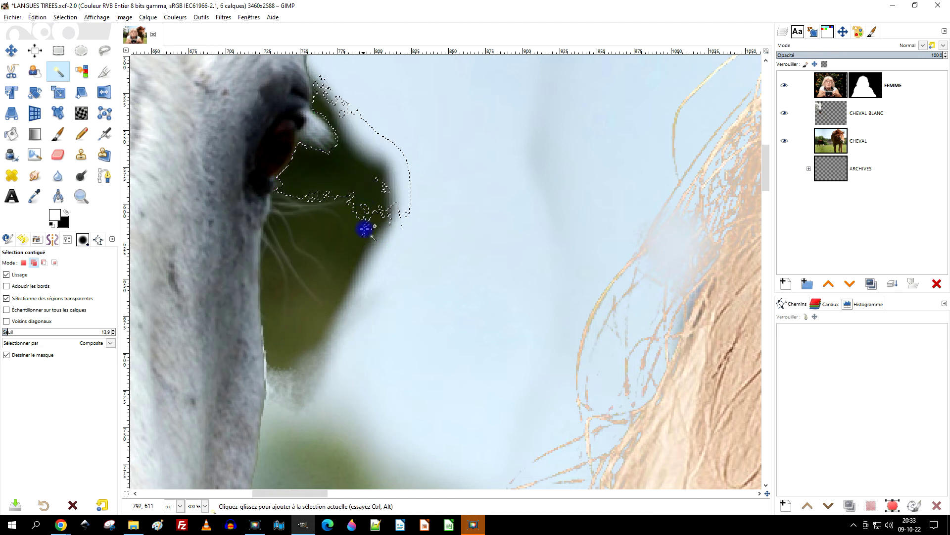
pyautogui.moveTo(326, 234); pyautogui.dragTo(364, 222)
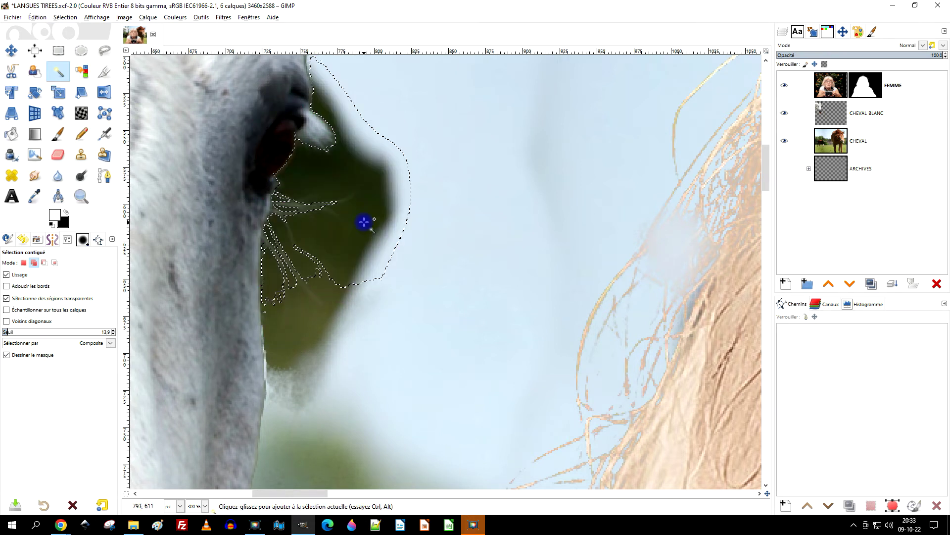
pyautogui.moveTo(301, 319); pyautogui.dragTo(309, 322)
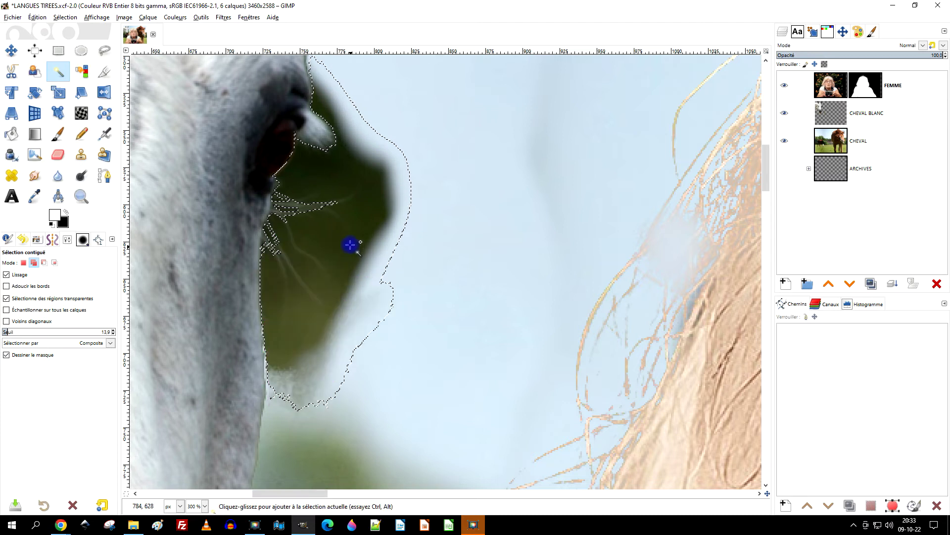
# Step: Erase the selected green patch beside the white horse's eye and clear the selection
pyautogui.click(64, 162)
pyautogui.moveTo(405, 220)
pyautogui.mouseDown()
pyautogui.moveTo(366, 276)
pyautogui.moveTo(358, 226)
pyautogui.moveTo(322, 219)
pyautogui.moveTo(300, 230)
pyautogui.moveTo(300, 320)
pyautogui.moveTo(311, 343)
pyautogui.moveTo(326, 322)
pyautogui.mouseUp()
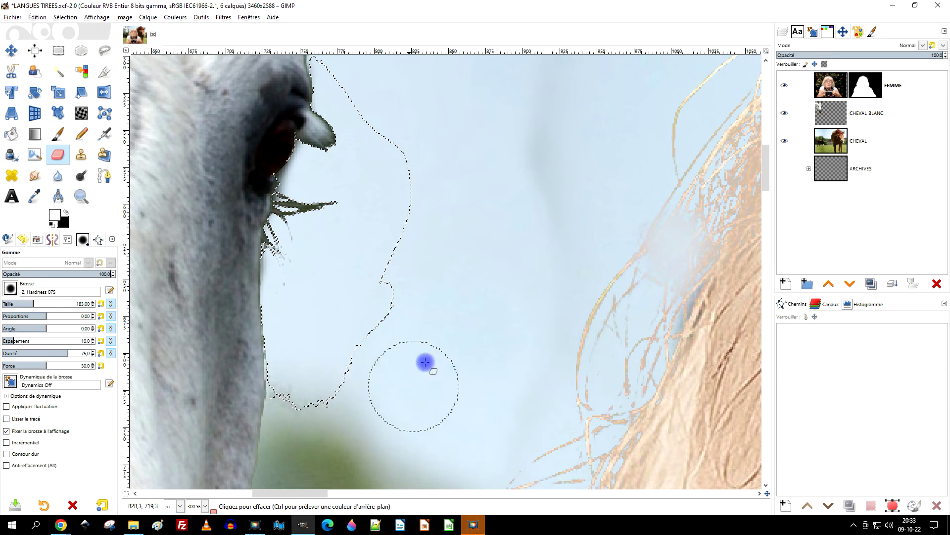
pyautogui.press('r')
pyautogui.click(484, 165)
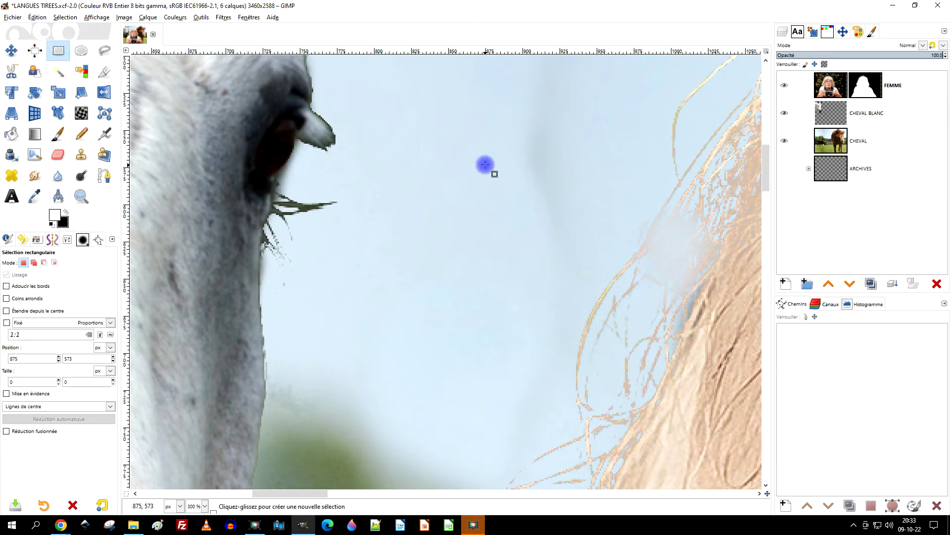
# Step: Fuzzy-select the leftover background strip under the white horse's jaw and neck and remove it with the Eraser
pyautogui.keyDown('ctrl'); pyautogui.scroll(-2, 477, 170); pyautogui.keyUp('ctrl')
pyautogui.keyDown('ctrl'); pyautogui.scroll(-4, 477, 169); pyautogui.keyUp('ctrl')
pyautogui.keyDown('ctrl'); pyautogui.scroll(2, 322, 213); pyautogui.keyUp('ctrl')
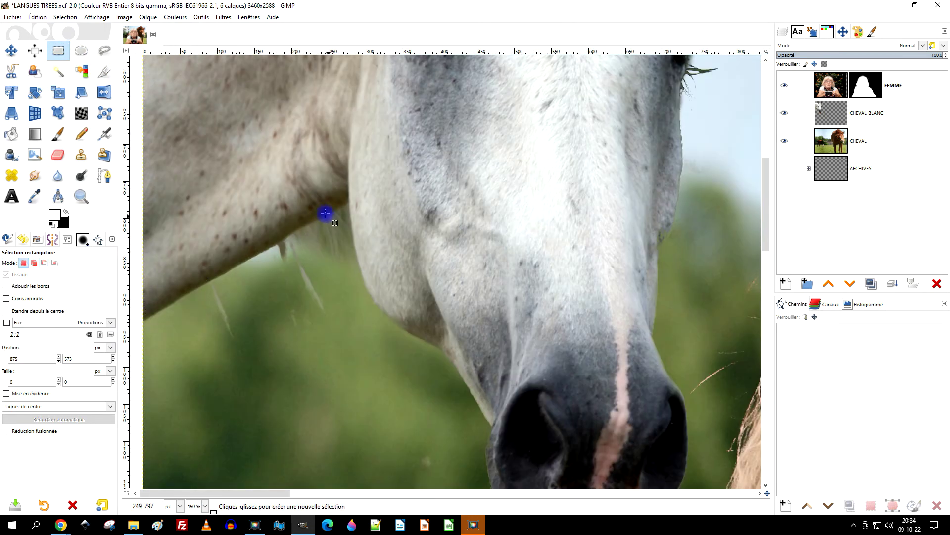
pyautogui.scroll(-5, 445, 265)
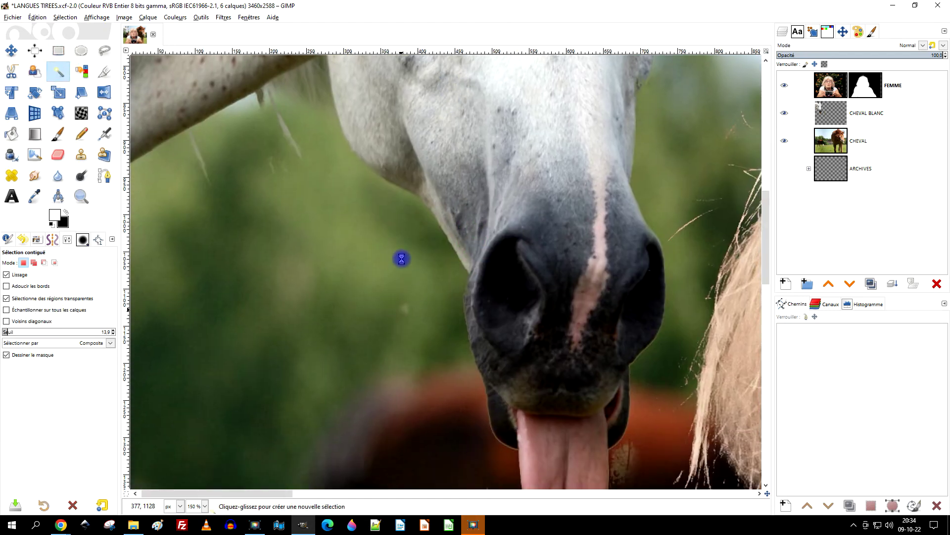
pyautogui.keyDown('ctrl'); pyautogui.scroll(-2, 396, 223); pyautogui.keyUp('ctrl')
pyautogui.keyDown('ctrl'); pyautogui.scroll(4, 376, 195); pyautogui.keyUp('ctrl')
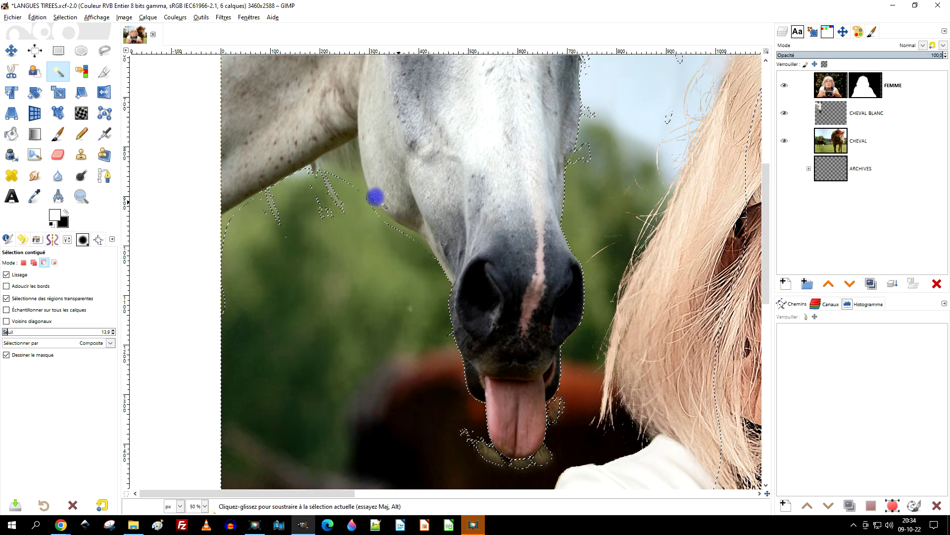
pyautogui.moveTo(346, 178); pyautogui.dragTo(348, 186)
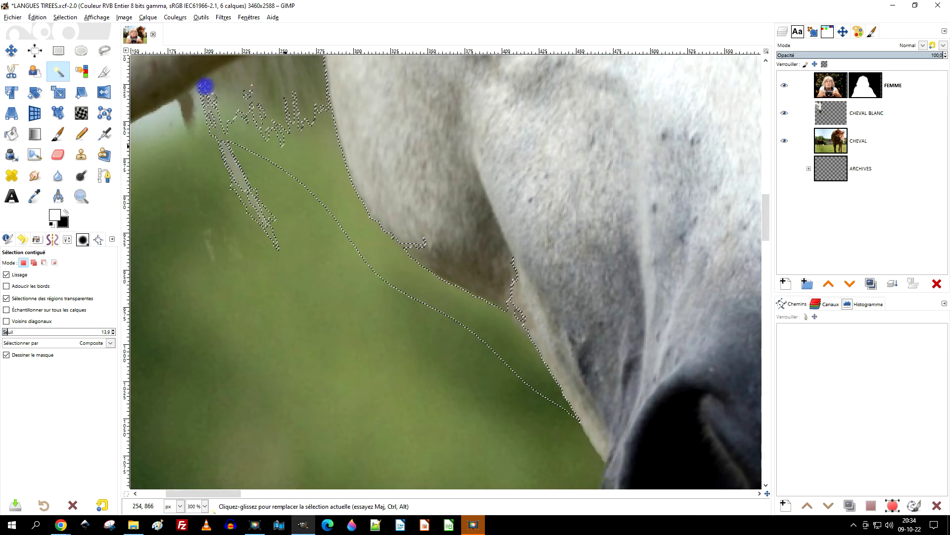
pyautogui.click(58, 154)
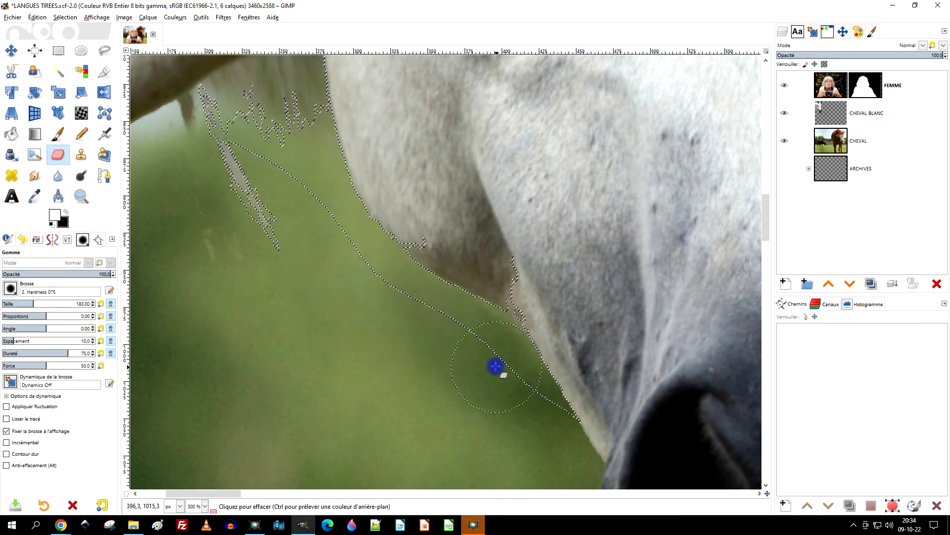
# Step: Clean the leftover dark fringe along the white horse's back and the edges of its ear farthest from the woman with the Eraser
pyautogui.scroll(-6, 333, 246)
pyautogui.scroll(4, 227, 182)
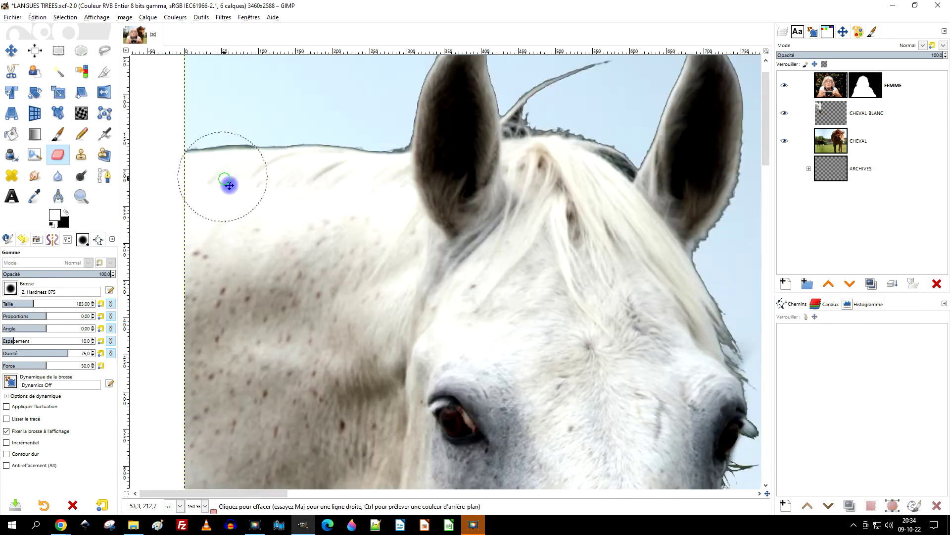
pyautogui.scroll(3, 280, 217)
pyautogui.hscroll(6, 280, 217)
pyautogui.scroll(2, 341, 253)
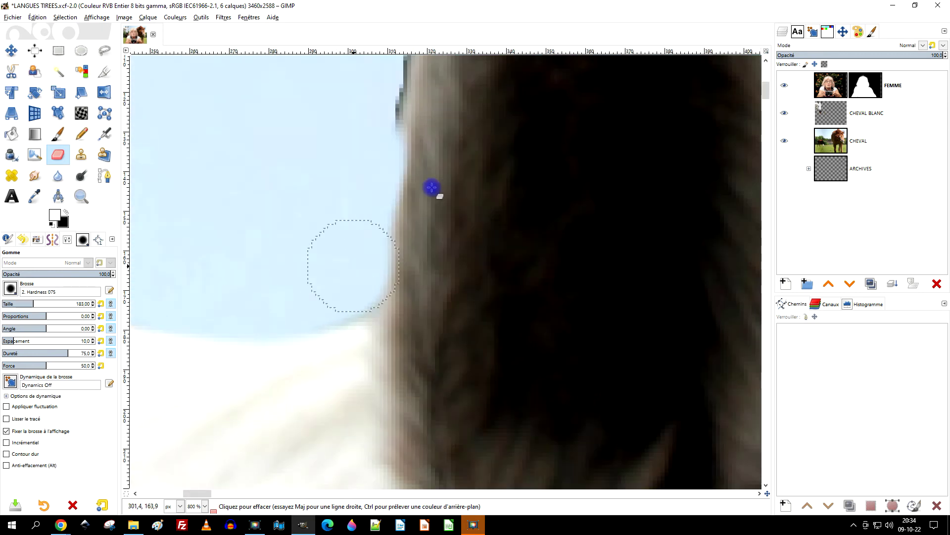
pyautogui.scroll(3, 432, 188)
pyautogui.hscroll(4, 492, 174)
pyautogui.scroll(2, 328, 170)
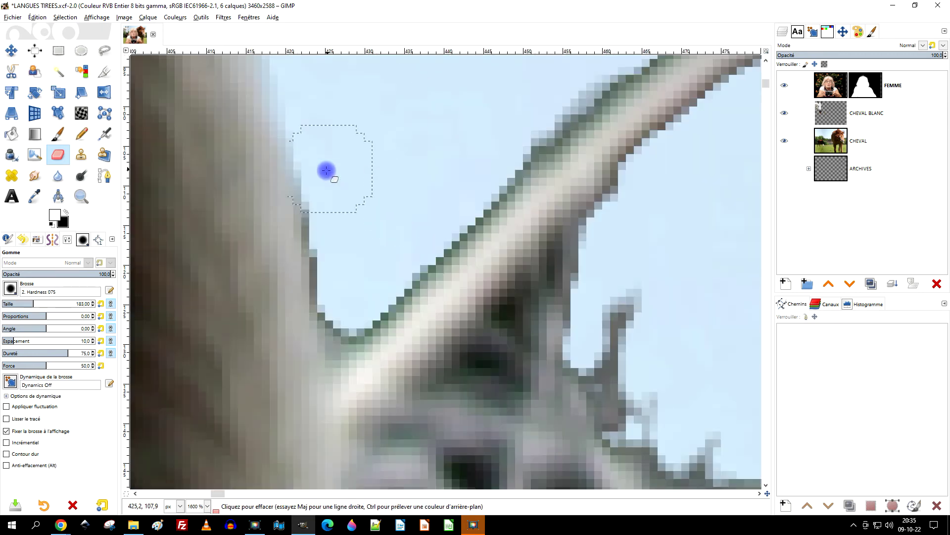
# Step: Erase the dark fringe around the white horse's ear nearest the woman and its remaining outline with an 86 px eraser
pyautogui.scroll(-2, 423, 252)
pyautogui.hscroll(4, 603, 112)
pyautogui.scroll(1, 422, 136)
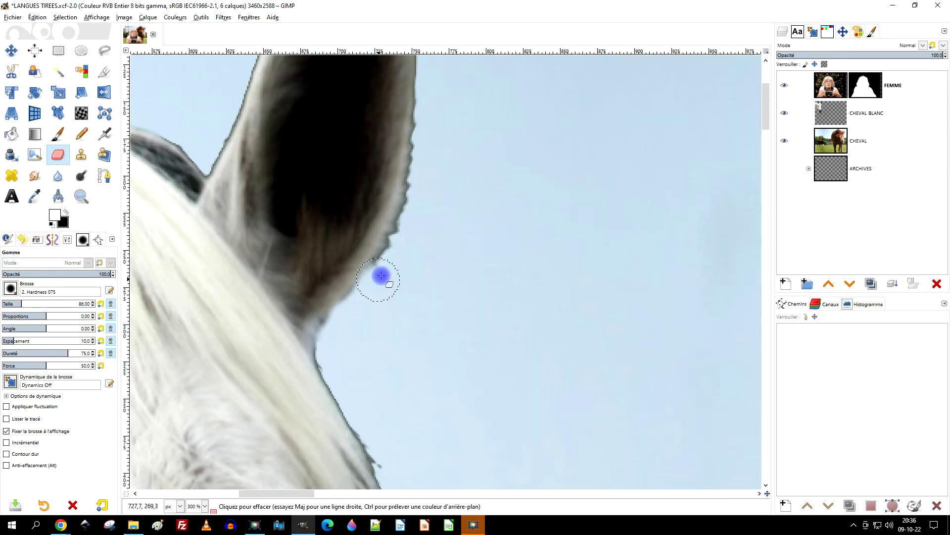
pyautogui.scroll(1, 378, 276)
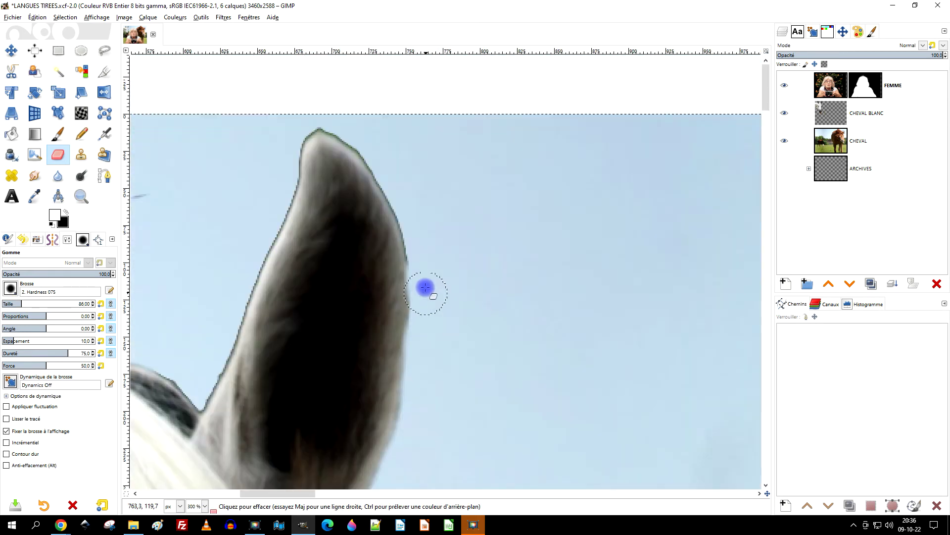
pyautogui.scroll(2, 403, 173)
pyautogui.scroll(1, 303, 308)
pyautogui.scroll(1, 488, 263)
pyautogui.scroll(1, 310, 350)
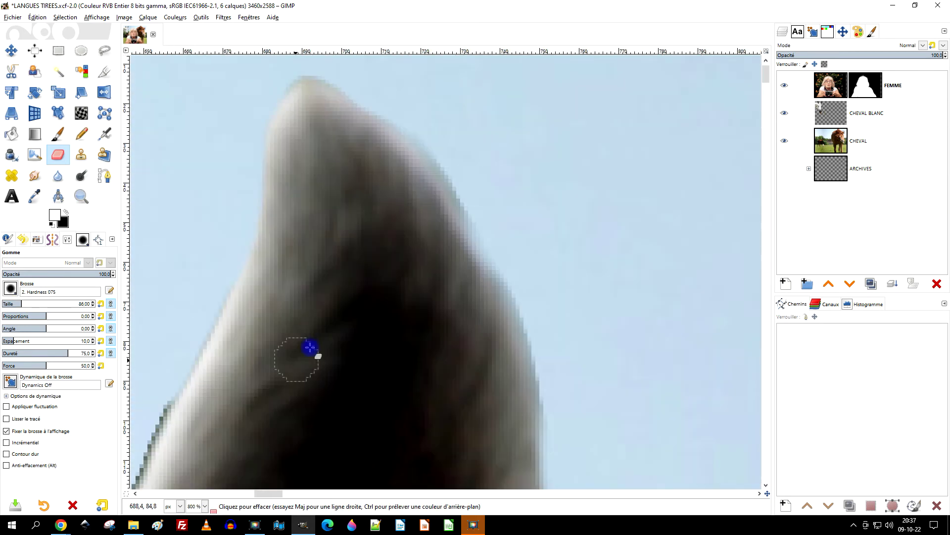
pyautogui.moveTo(463, 173); pyautogui.dragTo(525, 317)
pyautogui.scroll(-3, 294, 83)
pyautogui.moveTo(295, 83); pyautogui.dragTo(242, 272)
pyautogui.scroll(-2, 242, 271)
pyautogui.hscroll(-3, 242, 272)
pyautogui.moveTo(356, 366)
pyautogui.mouseDown()
pyautogui.moveTo(388, 253)
pyautogui.moveTo(289, 333)
pyautogui.mouseUp()
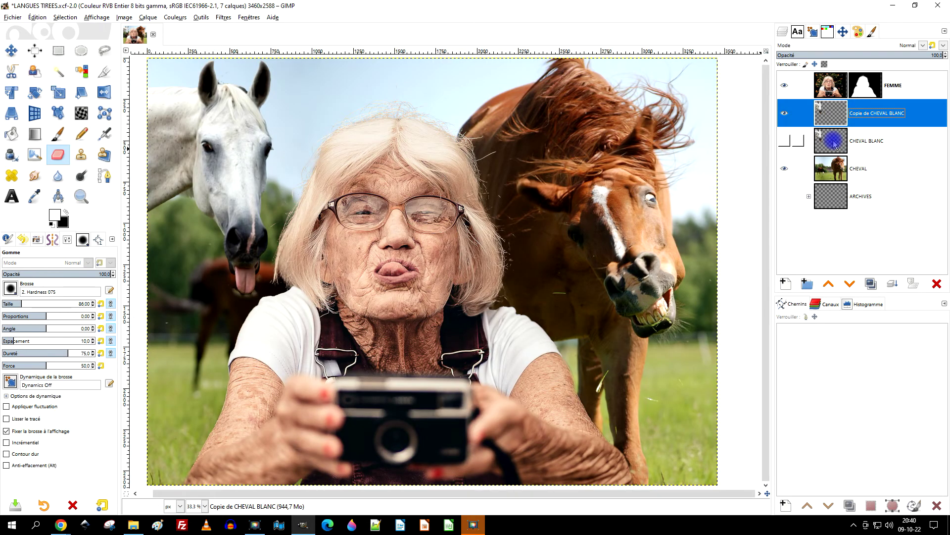
# Step: Move the original CHEVAL BLANC layer into the ARCHIVES layer group and collapse the group
pyautogui.moveTo(834, 144); pyautogui.dragTo(837, 196)
pyautogui.click(810, 169)
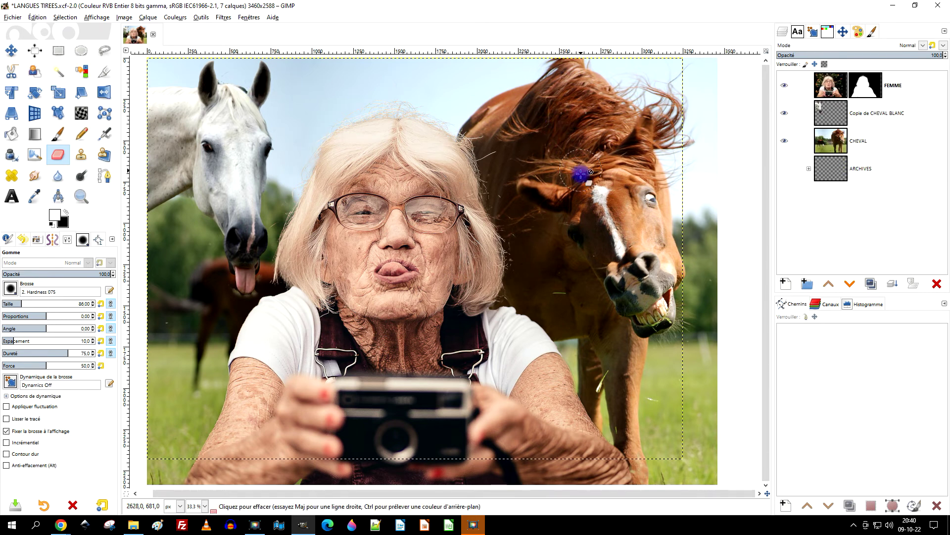
# Step: Resize the Copie de CHEVAL BLANC layer to the image dimensions and keep that layer selected
pyautogui.rightClick(827, 106)
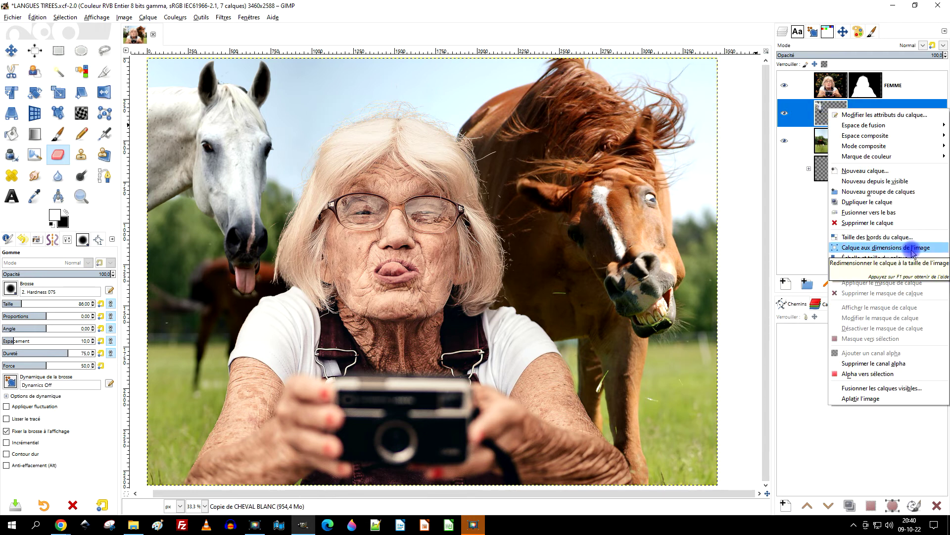
pyautogui.click(913, 250)
pyautogui.press('pagedown')
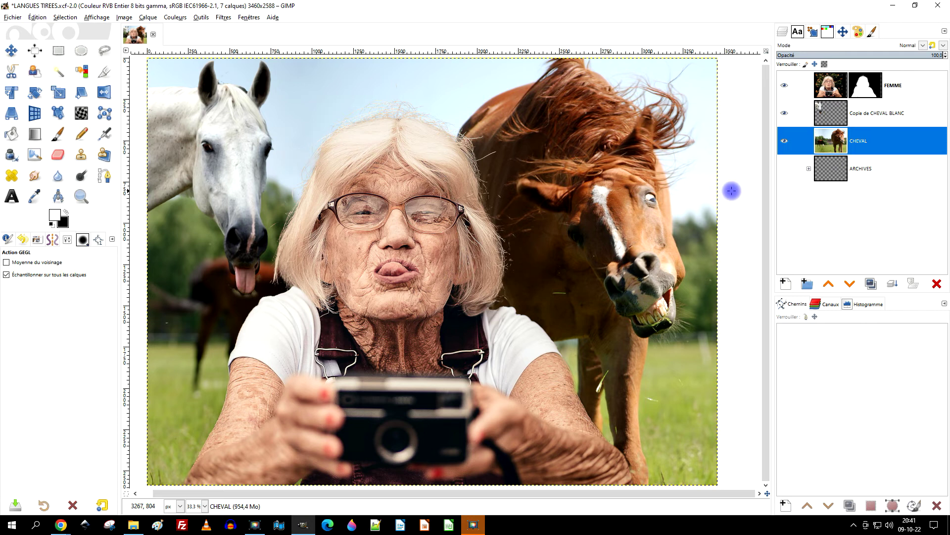
pyautogui.click(862, 116)
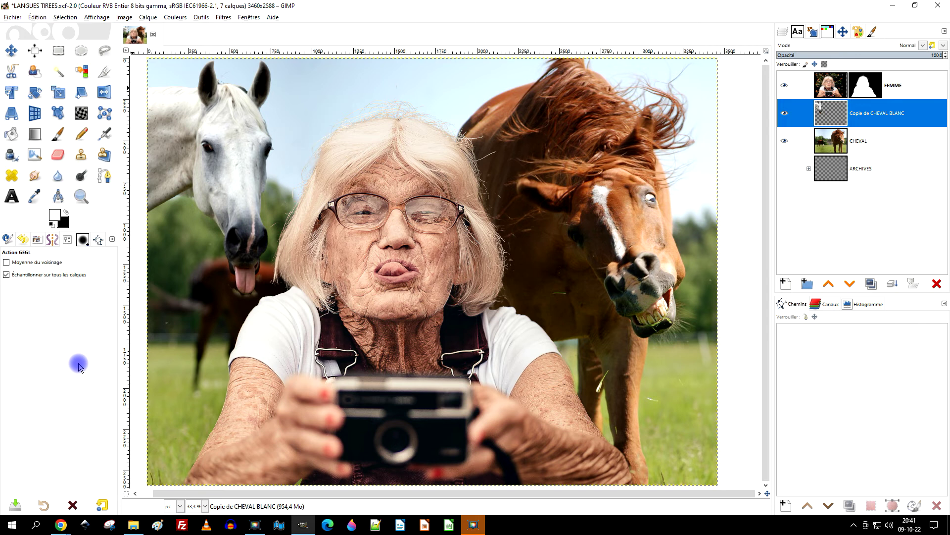
pyautogui.moveTo(867, 92); pyautogui.dragTo(819, 139)
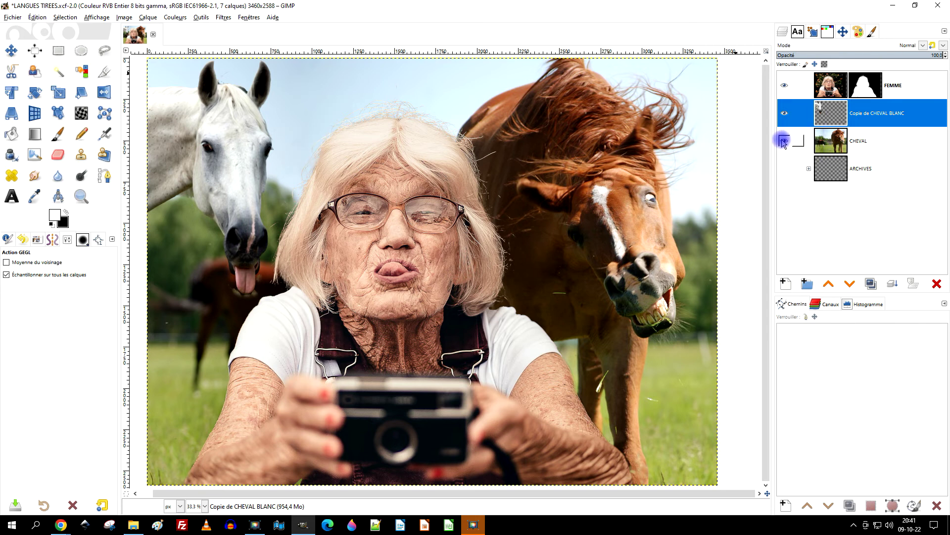
# Step: Clone out the light speck in the dark trees beside the background horse's leg on the CHEVAL layer, using an 86 px brush
pyautogui.scroll(4, 155, 343)
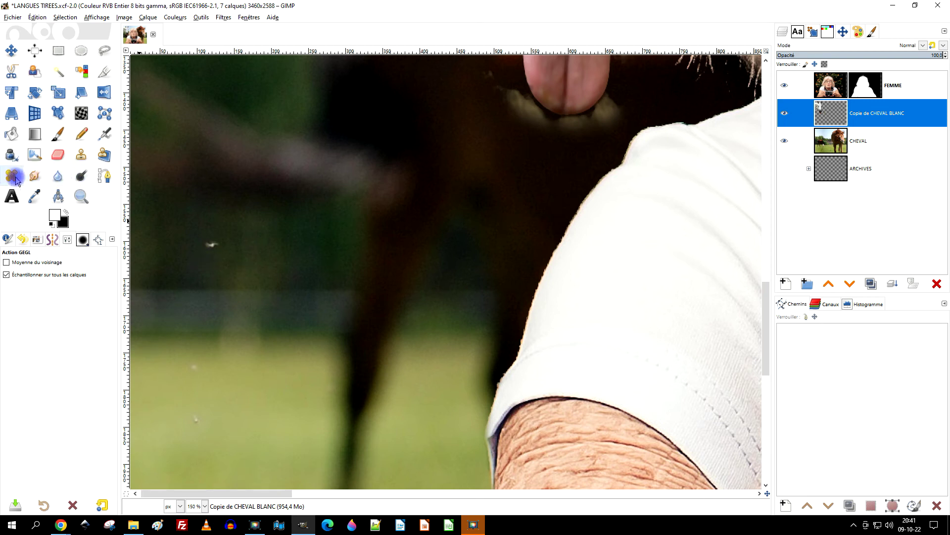
pyautogui.click(81, 155)
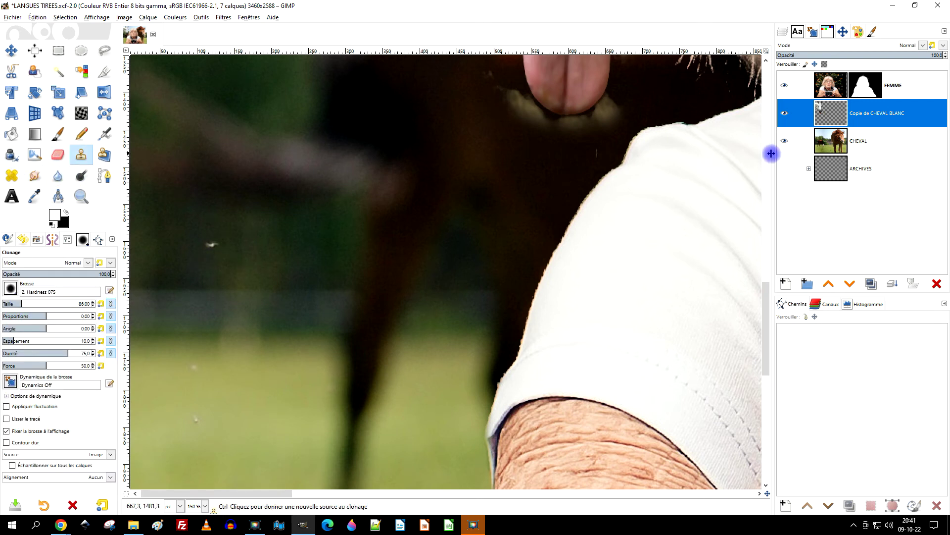
pyautogui.click(841, 141)
pyautogui.keyDown('ctrl'); pyautogui.click(261, 250); pyautogui.keyUp('ctrl')
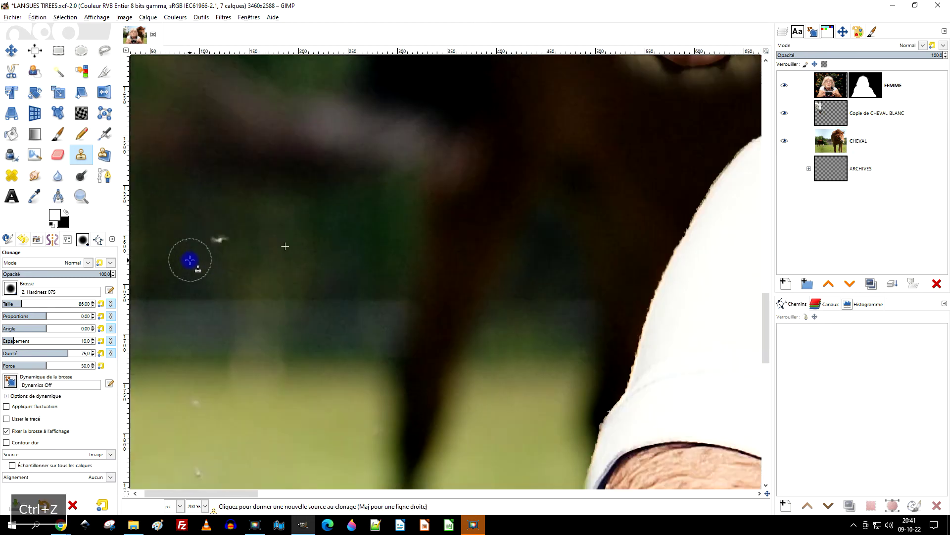
pyautogui.scroll(1, 192, 262)
pyautogui.keyDown('ctrl'); pyautogui.click(177, 257); pyautogui.keyUp('ctrl')
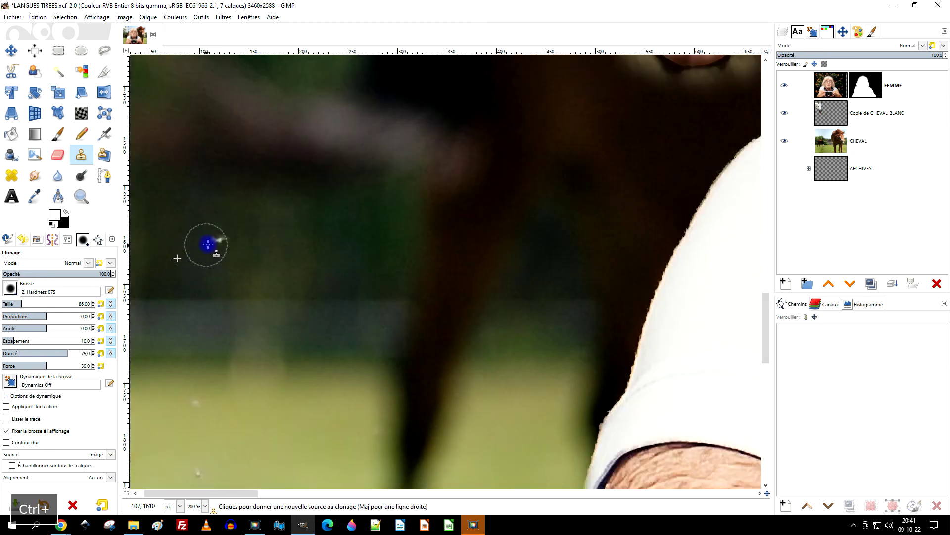
# Step: Clone clean grass over the two light specks in the meadow beside the background horse's leg
pyautogui.scroll(-5, 228, 336)
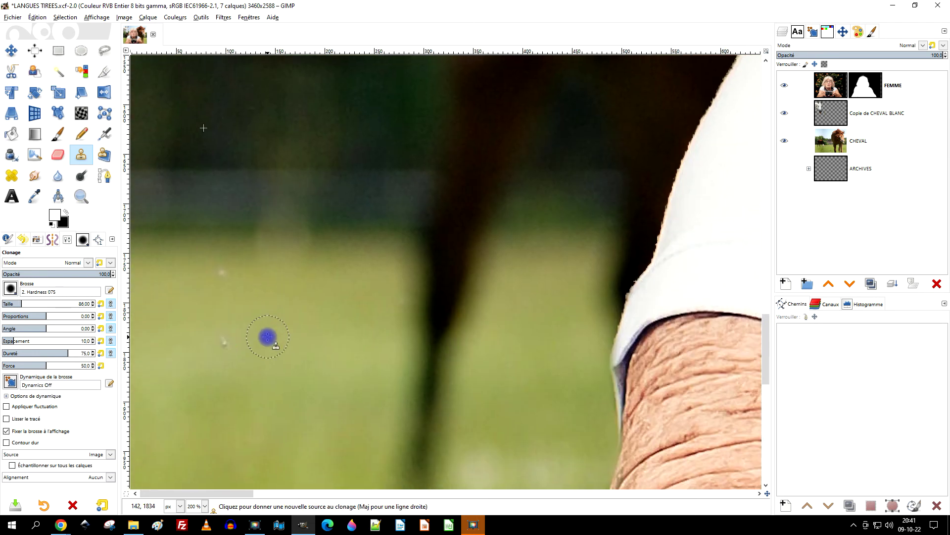
pyautogui.keyDown('ctrl'); pyautogui.click(269, 342); pyautogui.keyUp('ctrl')
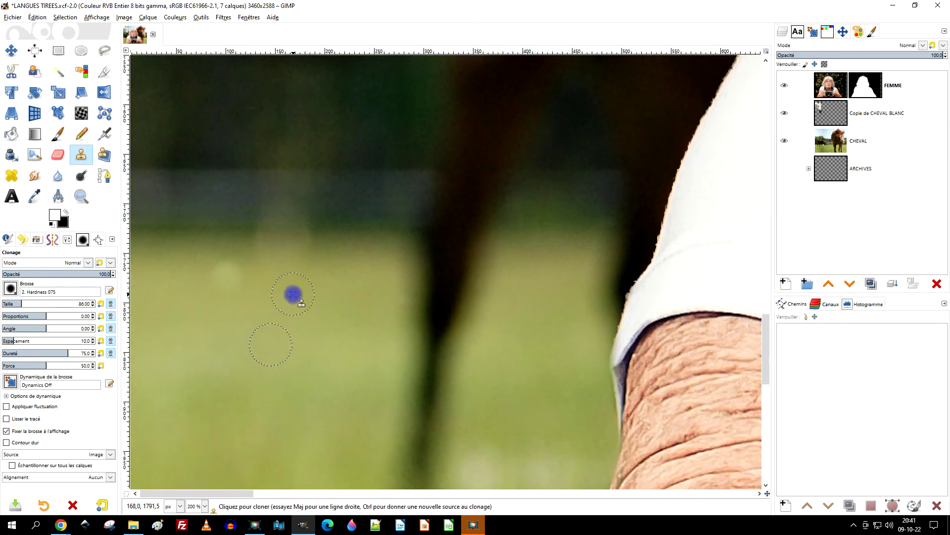
pyautogui.hotkey('ctrl', 'z')
pyautogui.keyDown('ctrl'); pyautogui.click(182, 285); pyautogui.keyUp('ctrl')
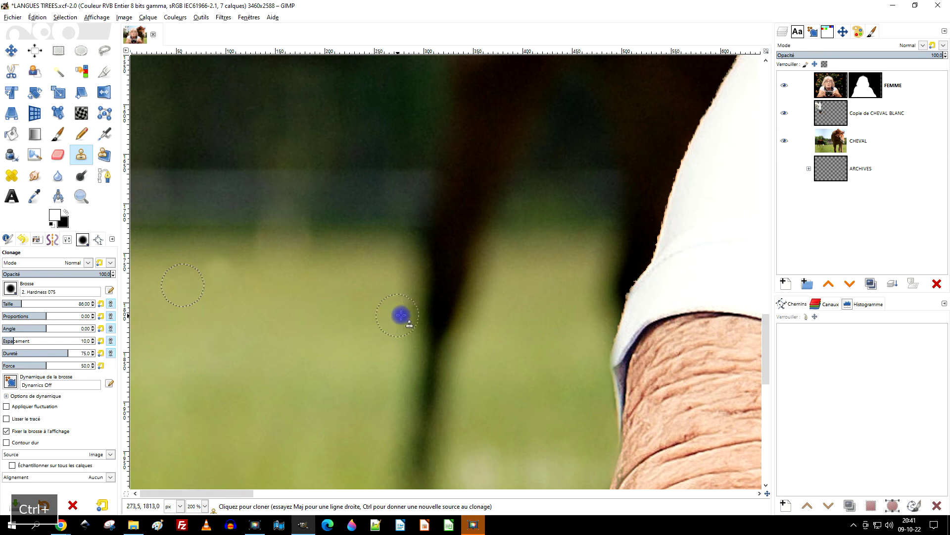
pyautogui.scroll(1, 218, 305)
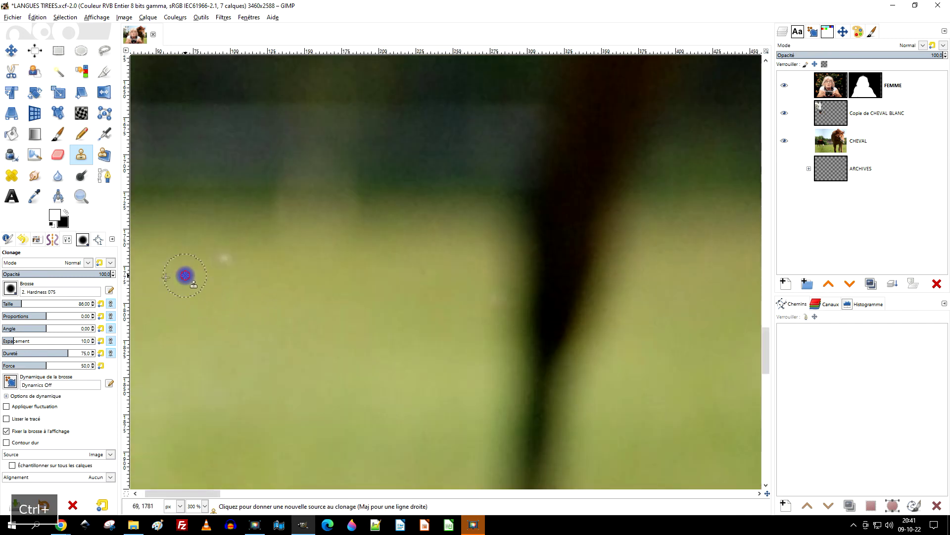
pyautogui.scroll(-5, 228, 267)
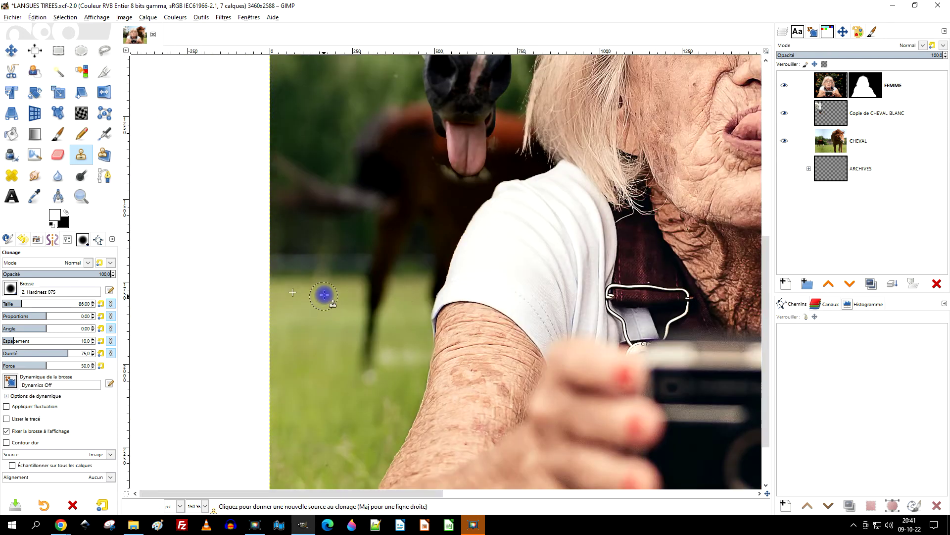
pyautogui.scroll(-1, 371, 308)
# Step: Erase the leftover pale background patches around the white horse's tongue on the Copie de CHEVAL BLANC layer with an 86 px eraser
pyautogui.scroll(4, 277, 308)
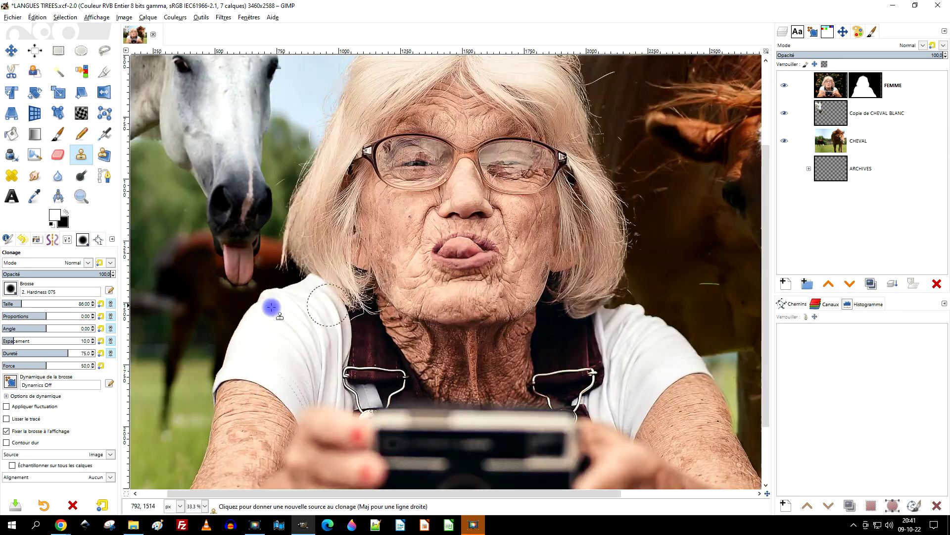
pyautogui.scroll(3, 290, 325)
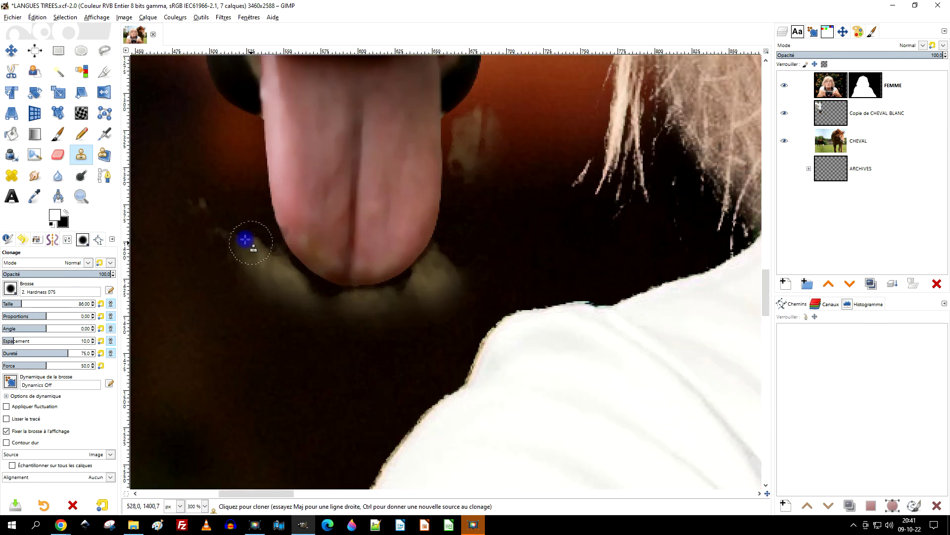
pyautogui.click(834, 118)
pyautogui.click(784, 117)
pyautogui.click(784, 116)
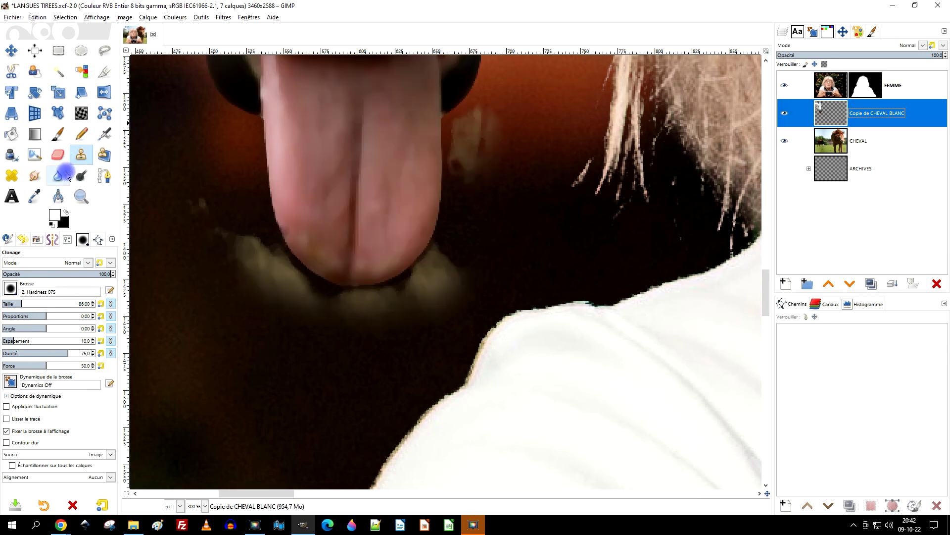
pyautogui.click(58, 154)
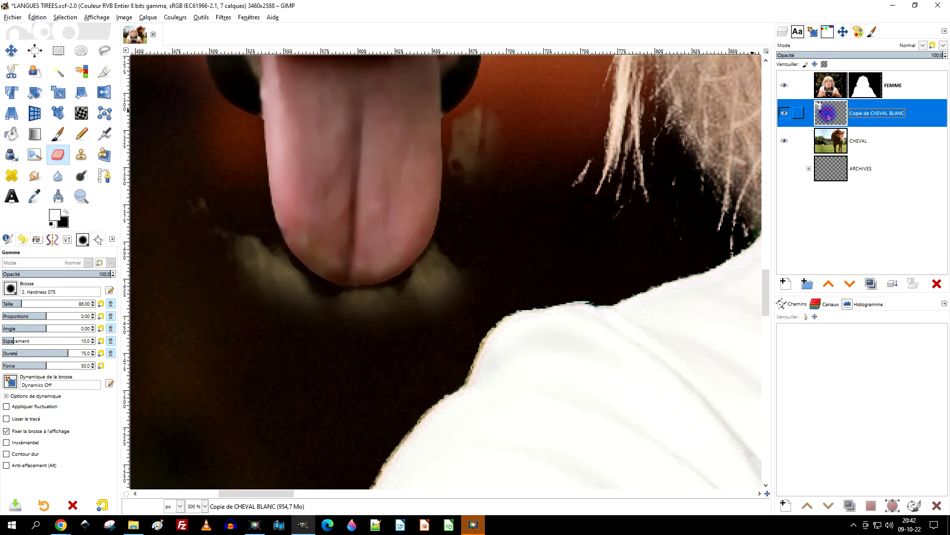
pyautogui.click(193, 188)
pyautogui.moveTo(267, 257)
pyautogui.mouseDown()
pyautogui.moveTo(304, 306)
pyautogui.moveTo(235, 255)
pyautogui.moveTo(278, 295)
pyautogui.moveTo(266, 265)
pyautogui.moveTo(324, 304)
pyautogui.moveTo(363, 313)
pyautogui.moveTo(292, 305)
pyautogui.moveTo(319, 316)
pyautogui.moveTo(385, 313)
pyautogui.moveTo(350, 309)
pyautogui.moveTo(442, 294)
pyautogui.moveTo(391, 297)
pyautogui.moveTo(428, 279)
pyautogui.moveTo(442, 255)
pyautogui.moveTo(436, 278)
pyautogui.moveTo(375, 335)
pyautogui.mouseUp()
pyautogui.moveTo(504, 182)
pyautogui.mouseDown()
pyautogui.moveTo(482, 151)
pyautogui.moveTo(471, 177)
pyautogui.mouseUp()
pyautogui.moveTo(481, 246); pyautogui.dragTo(500, 186)
# Step: Check the white horse's muzzle and its surroundings for leftover traces, and select the Copie de CHEVAL BLANC layer
pyautogui.scroll(-4, 520, 287)
pyautogui.scroll(3, 414, 269)
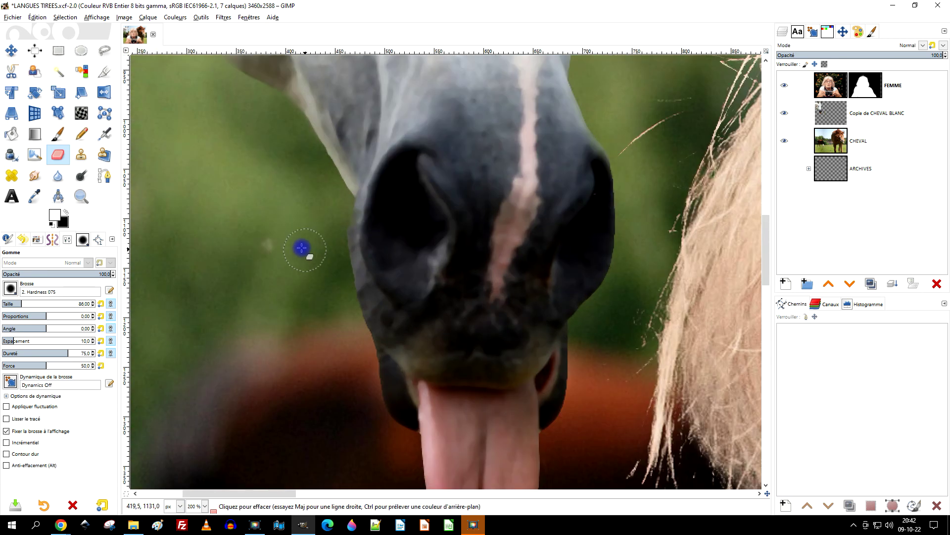
pyautogui.scroll(-4, 569, 198)
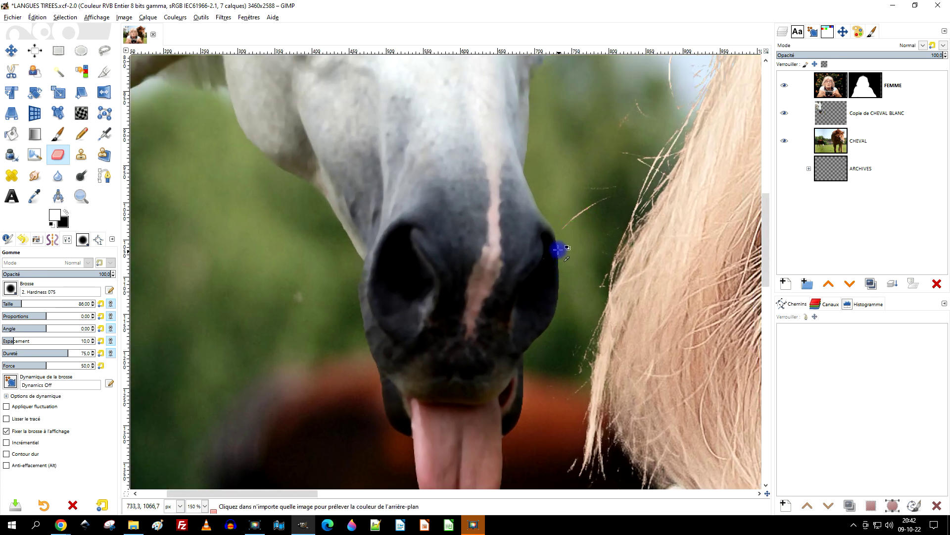
pyautogui.scroll(-1, 556, 247)
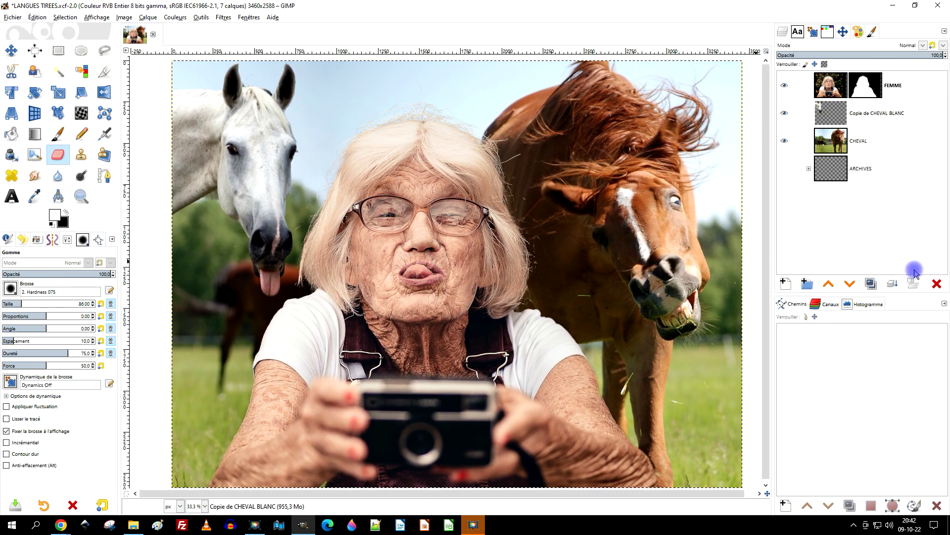
pyautogui.click(886, 127)
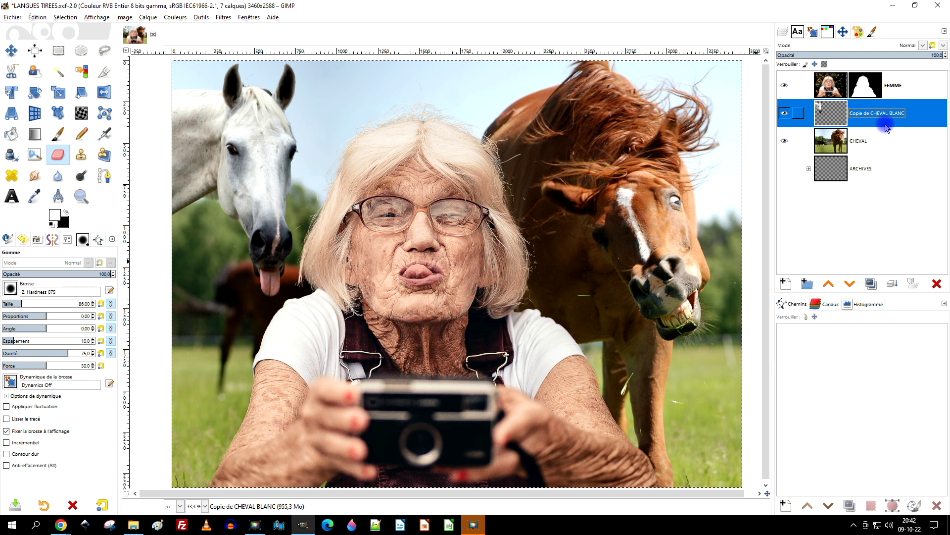